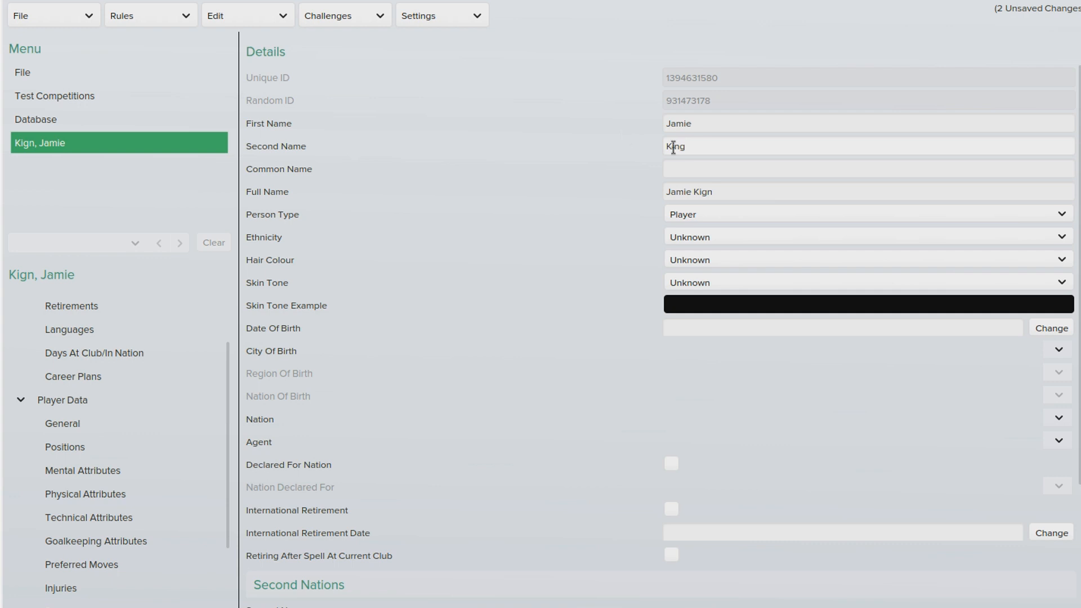
left_click(754, 167)
Step: Set ethnicity to Northern European, hair colour to Blonde and Skin Tone 6
left_click(714, 238)
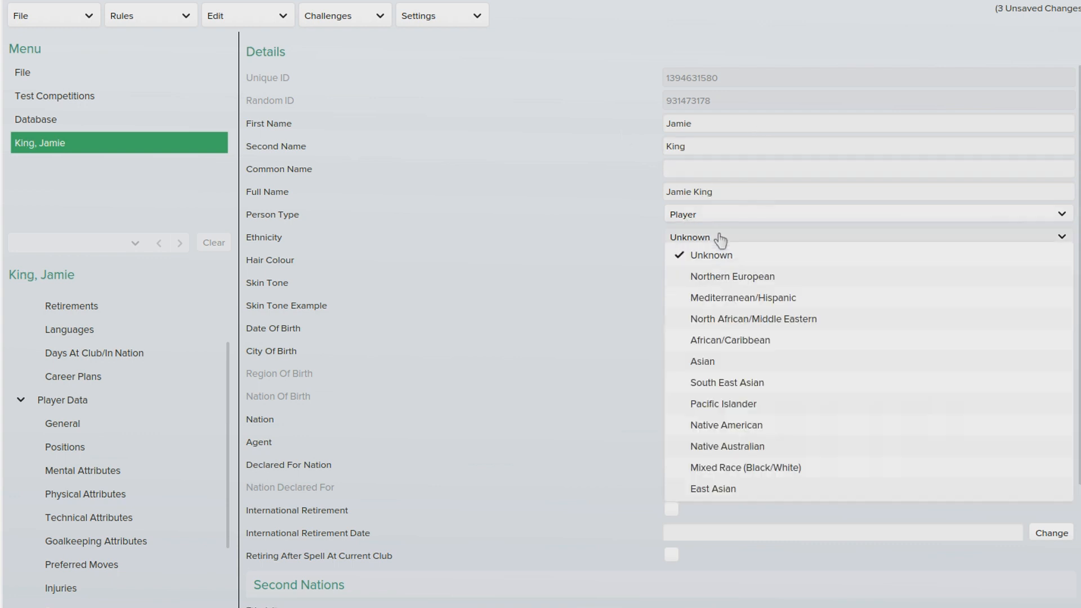
left_click(724, 276)
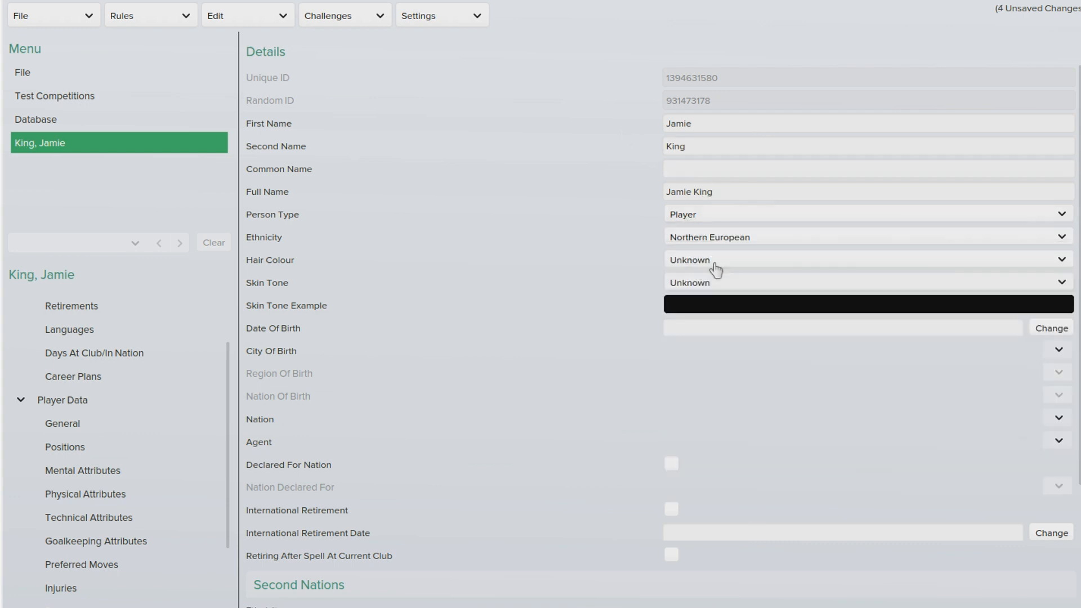
left_click(713, 261)
left_click(729, 309)
left_click(704, 282)
left_click(716, 428)
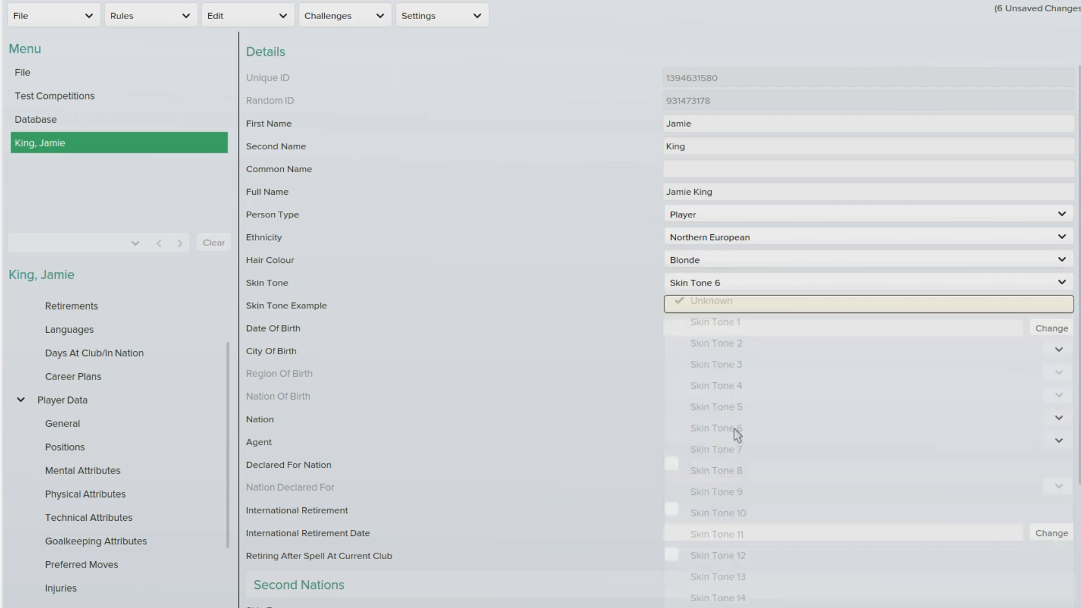
Step: Set the player's date of birth to 1 July 1994
left_click(1031, 332)
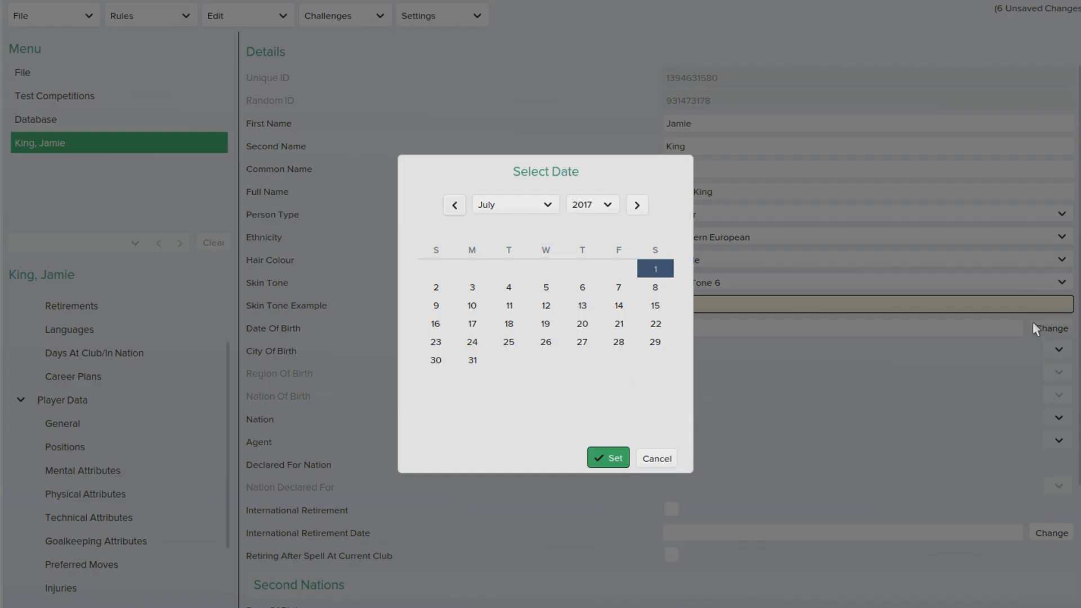
left_click(526, 207)
left_click(607, 208)
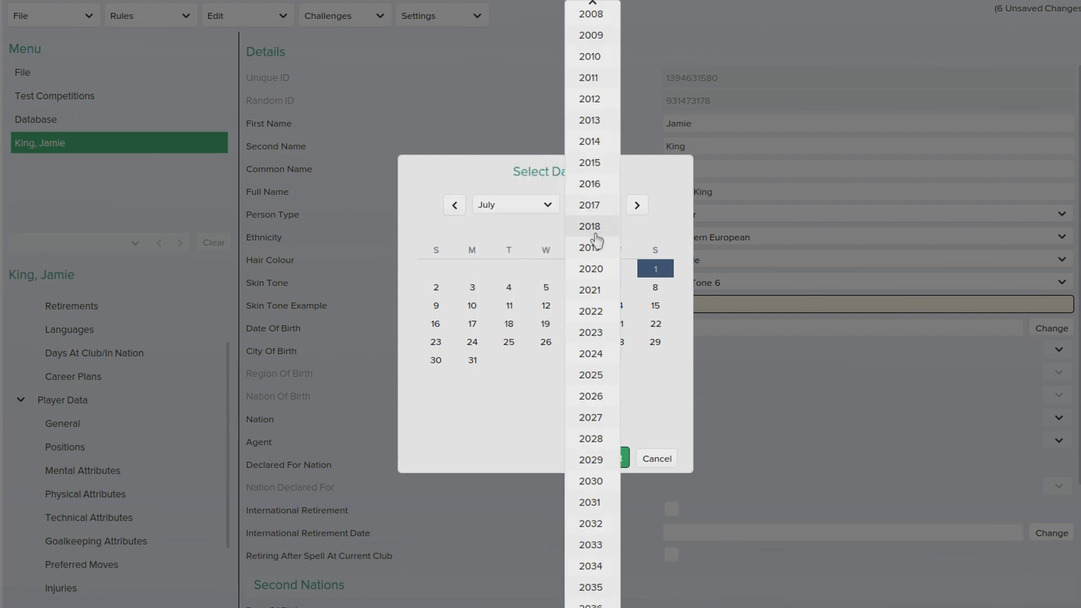
scroll(596, 226, "up", 3)
scroll(596, 225, "up", 5)
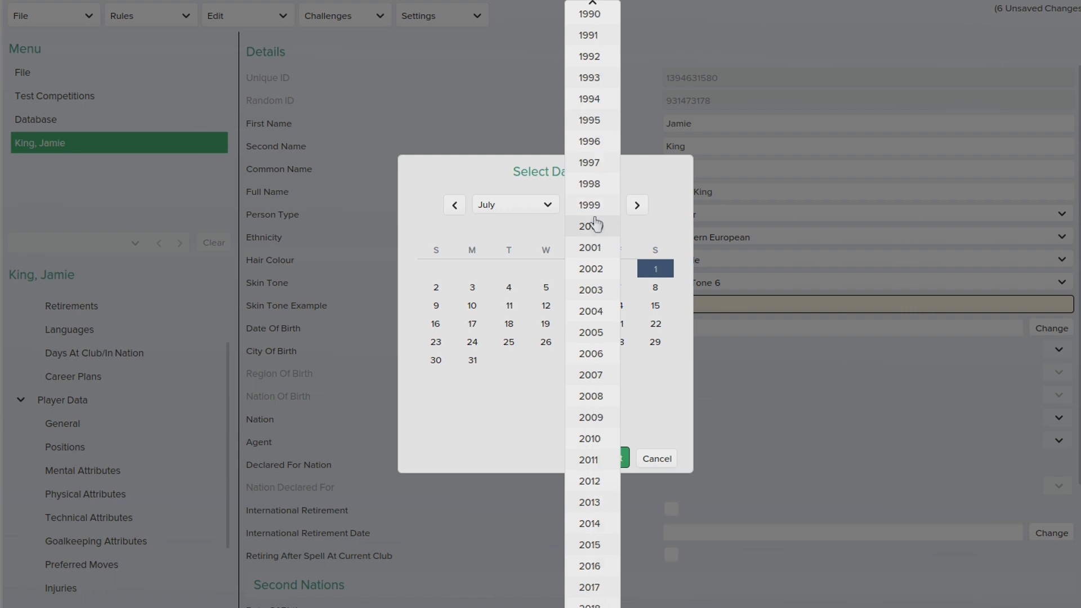
left_click(604, 189)
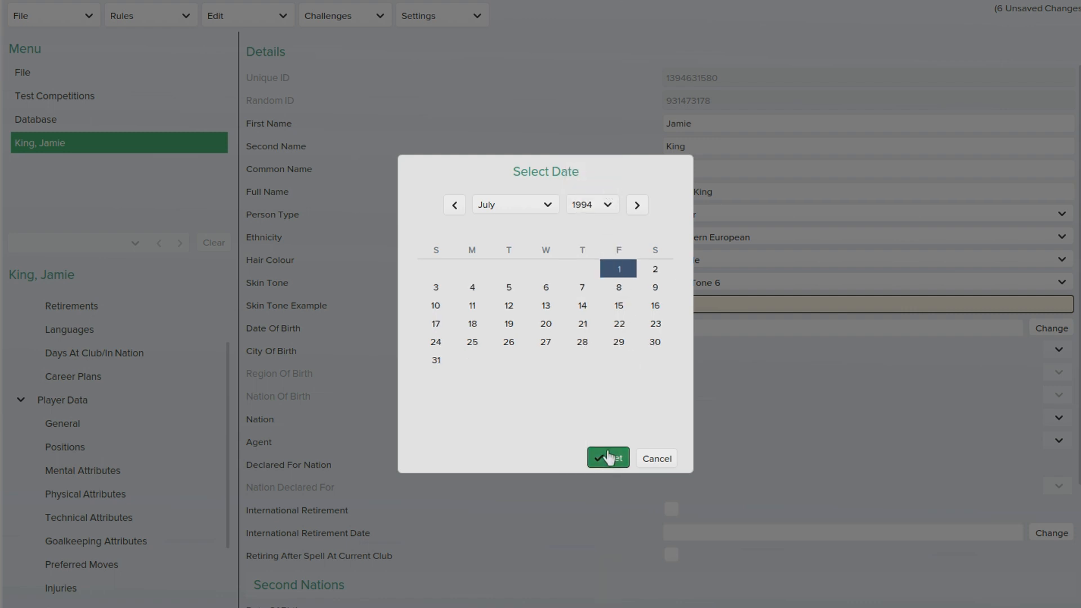
left_click(611, 463)
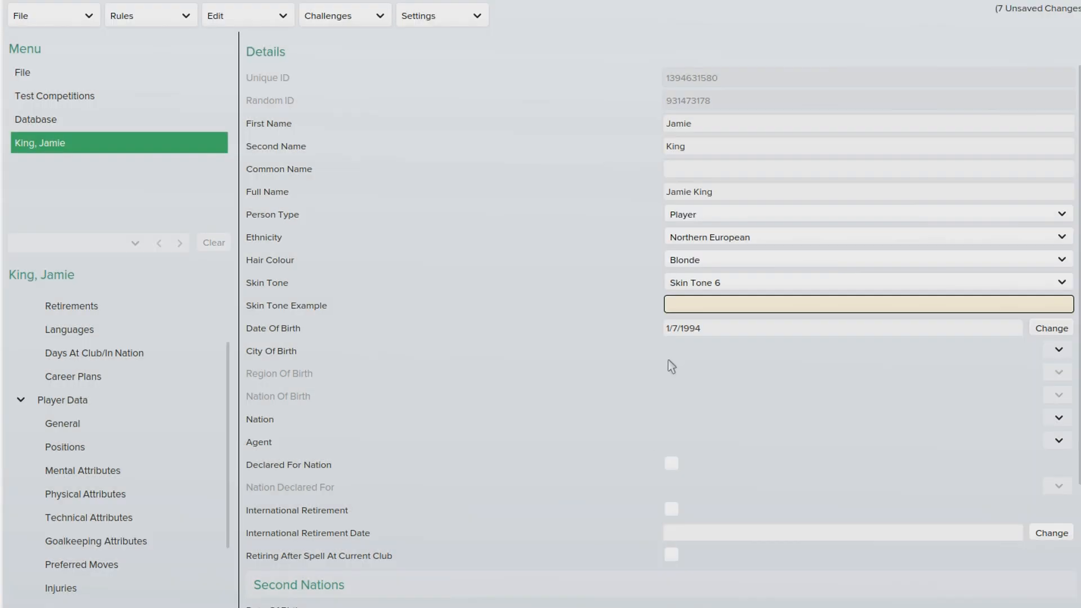
left_click(1054, 351)
Step: Set the city of birth to Derby, England via search
left_click(1054, 370)
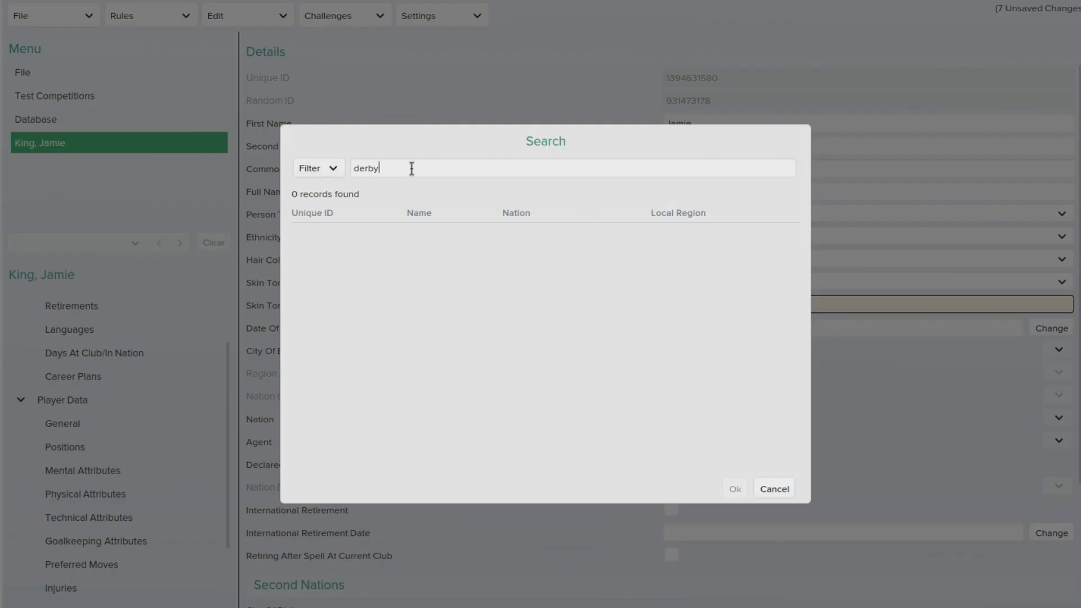
key("Return")
left_click(422, 234)
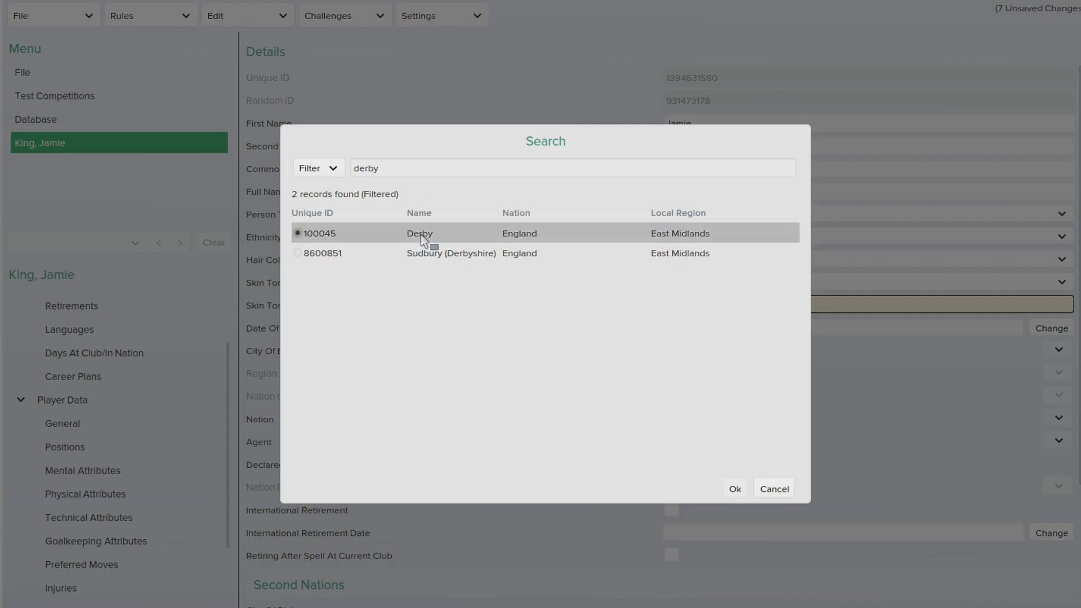
left_click(733, 489)
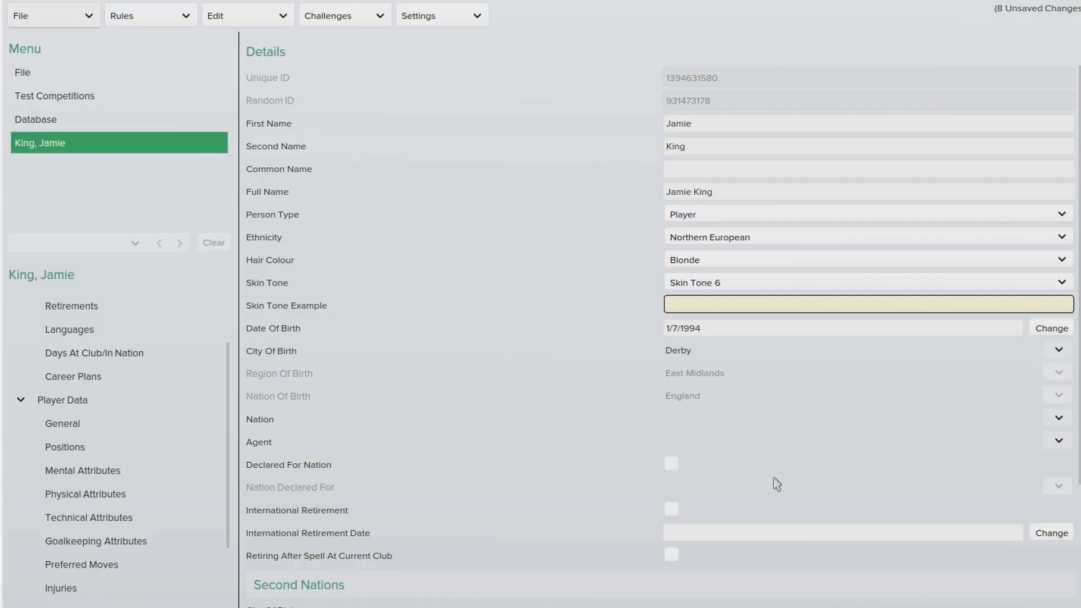
Step: Set the player's nation to England via search
left_click(1054, 420)
left_click(1054, 506)
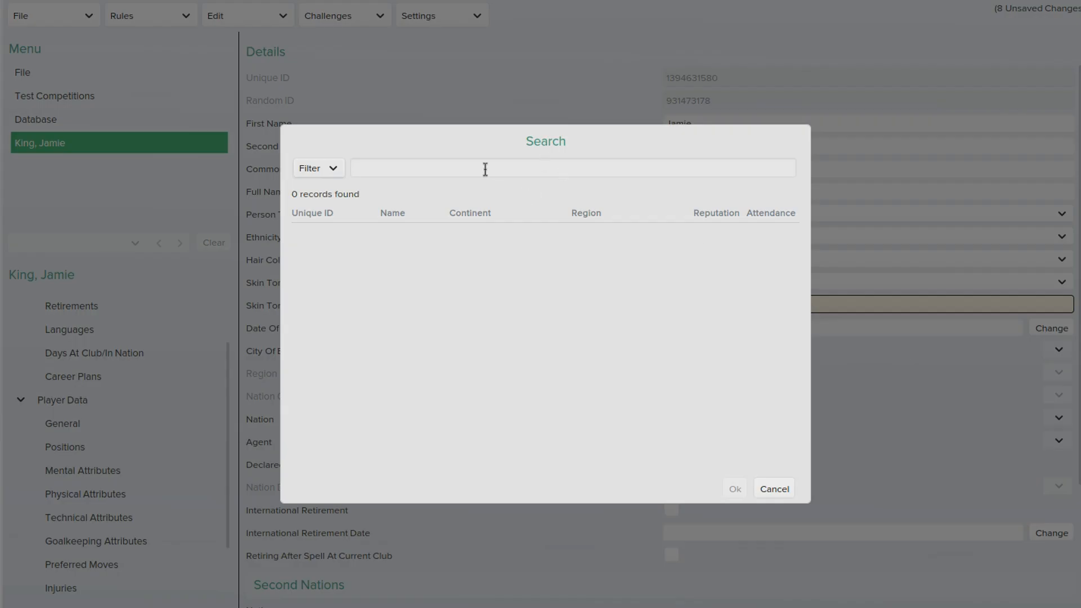
key("Return")
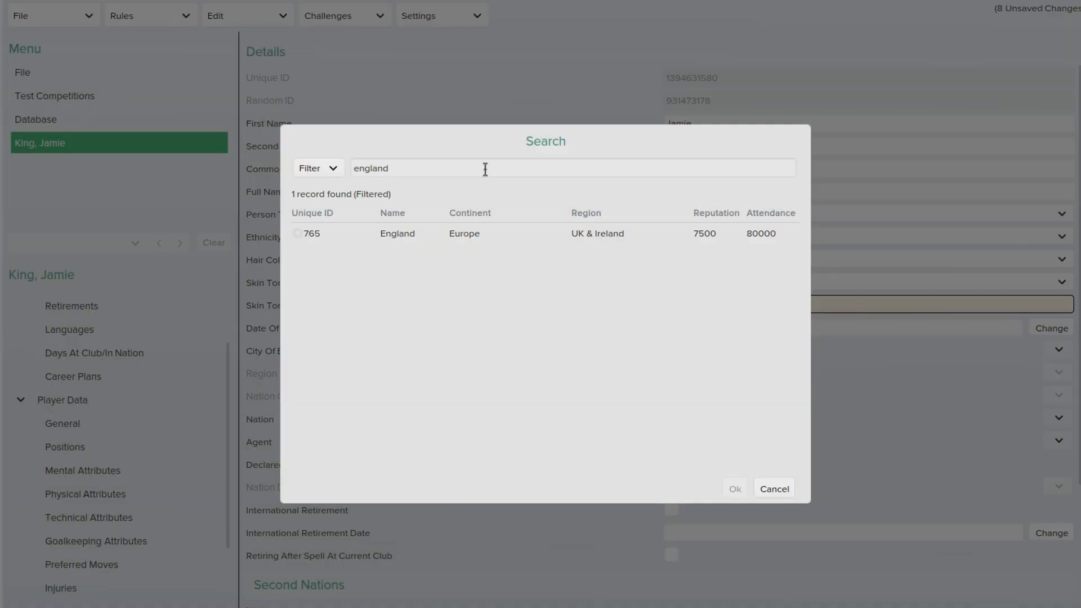
left_click(413, 241)
left_click(732, 489)
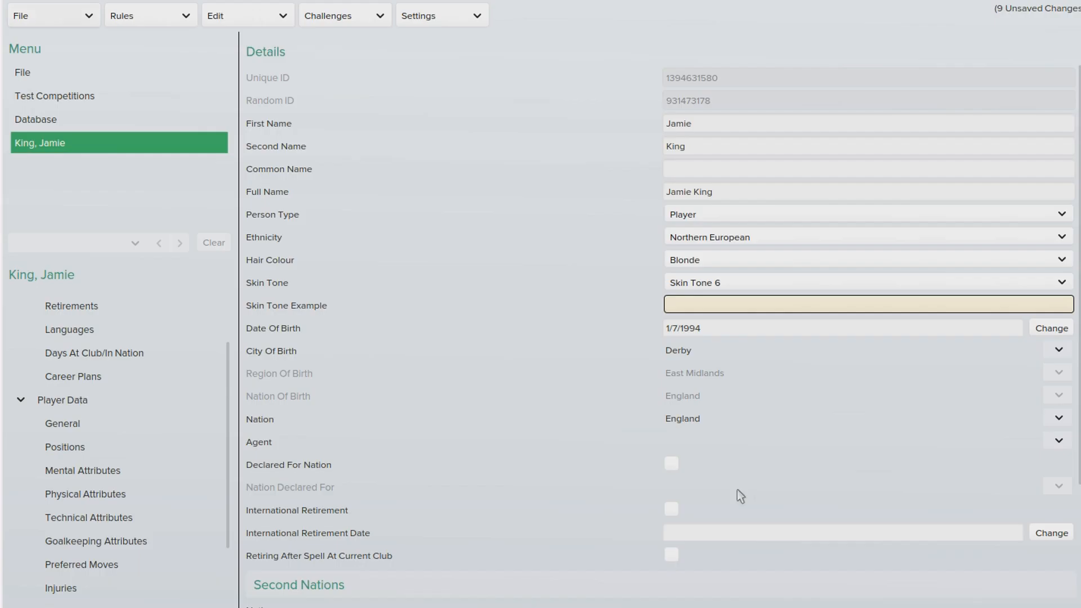
Step: Check the agent choices and International Apps value without changes, then collapse Player Data
left_click(1059, 441)
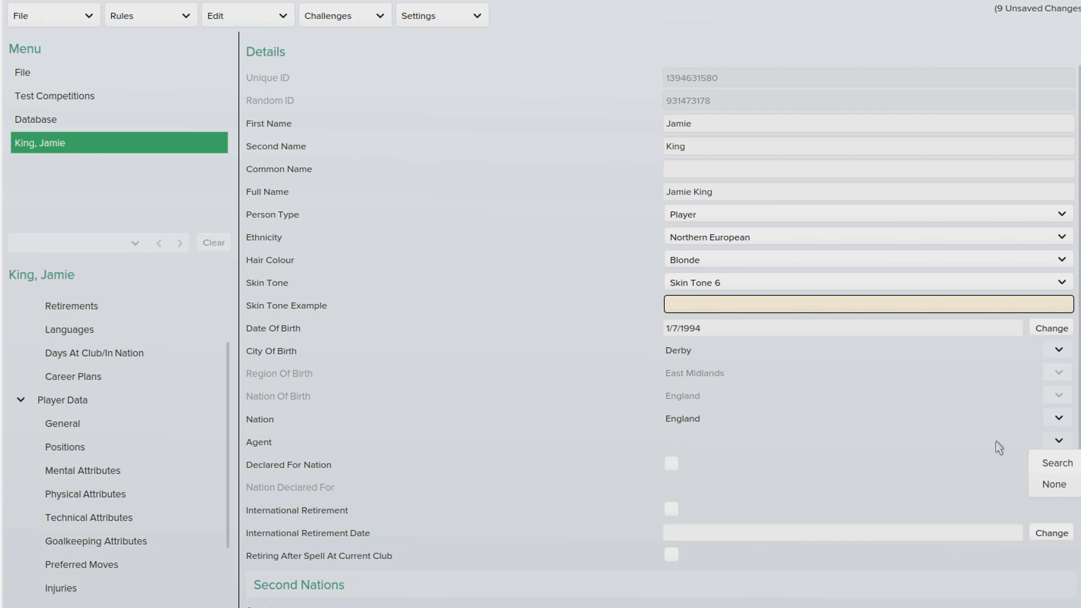
left_click(1054, 445)
scroll(1020, 492, "down", 2)
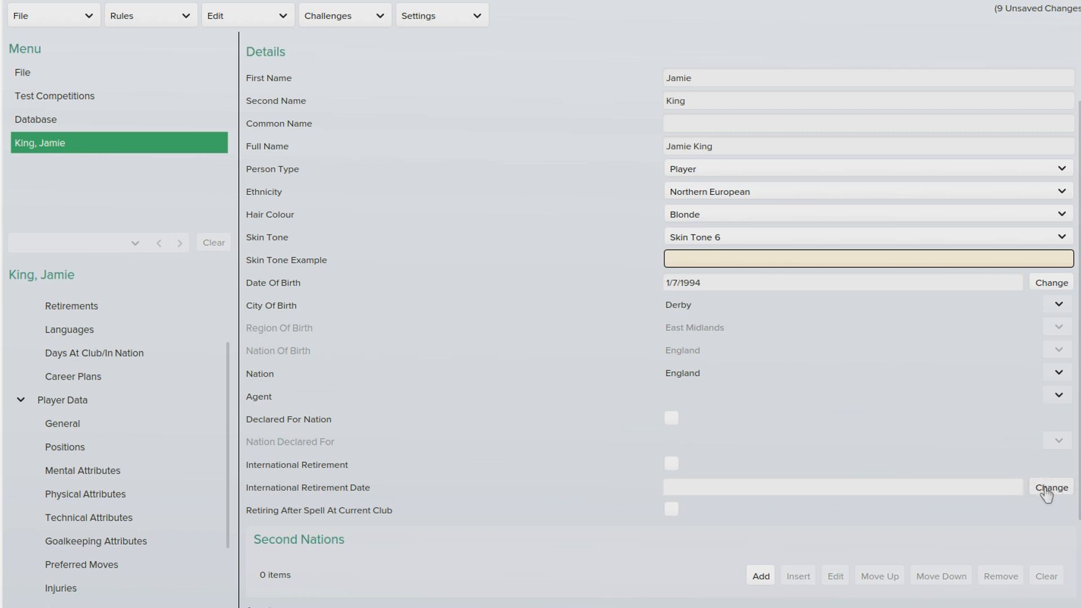
scroll(1070, 479, "down", 4)
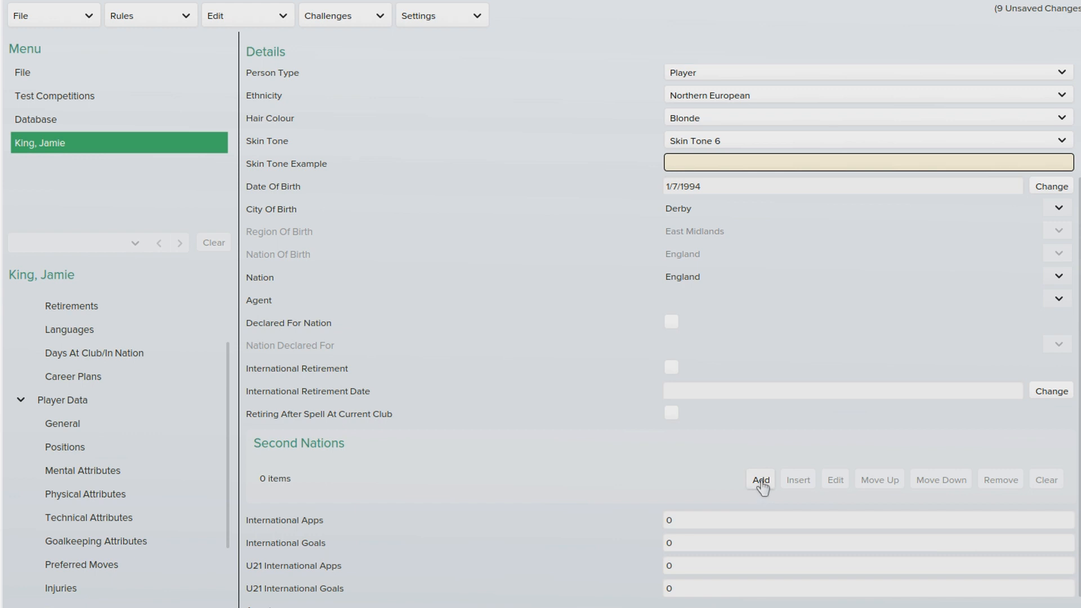
left_click_drag(681, 524, 662, 525)
scroll(225, 321, "up", 3)
left_click(20, 486)
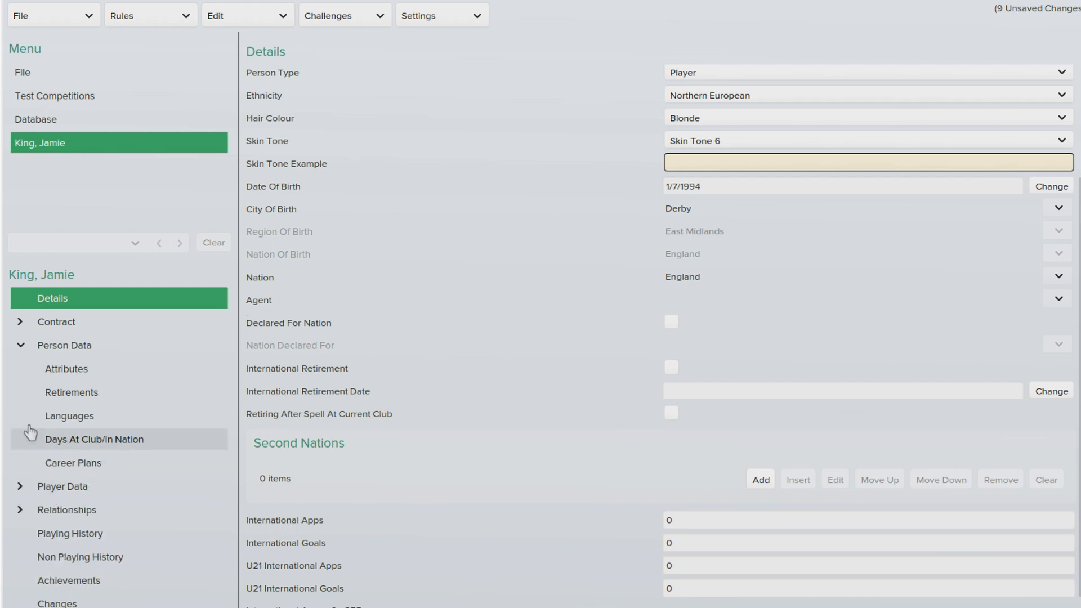
Step: Set the club contract's club to Chelsea (English Premier Division, ID 630) via search
left_click(21, 345)
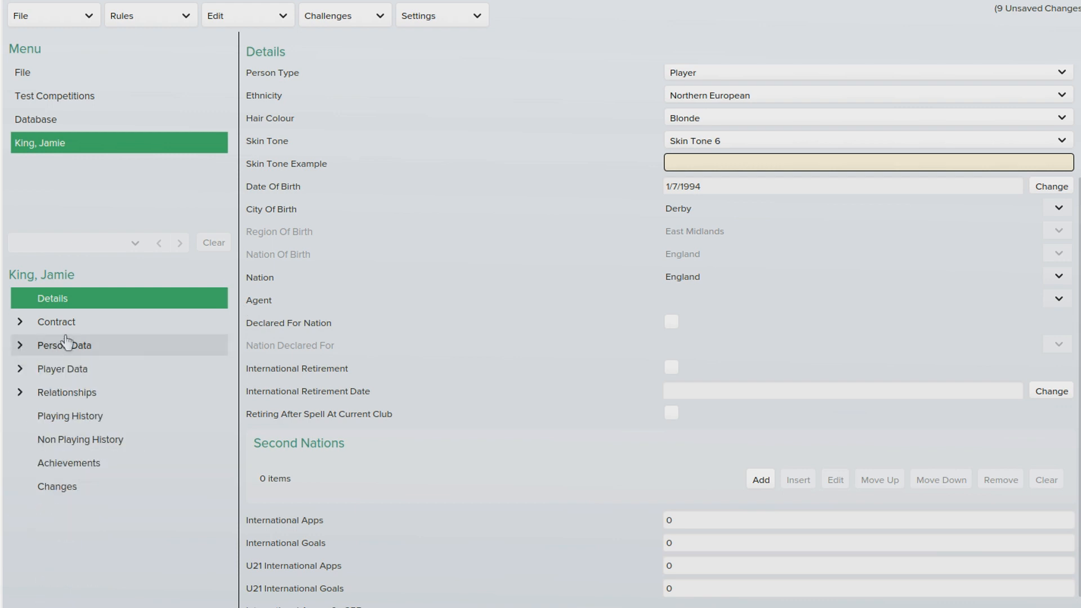
left_click(42, 330)
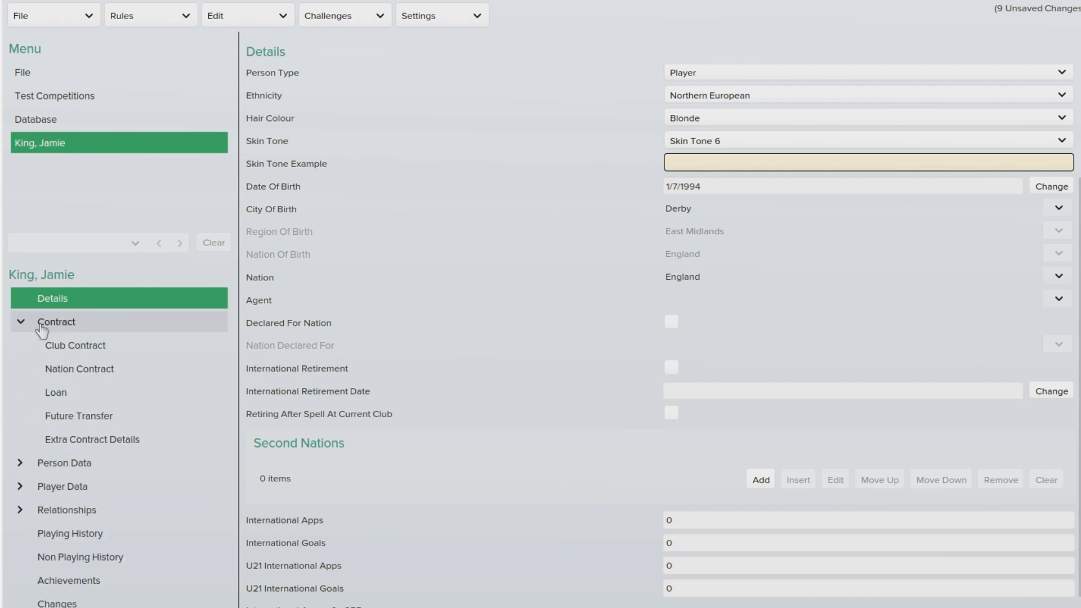
left_click(92, 342)
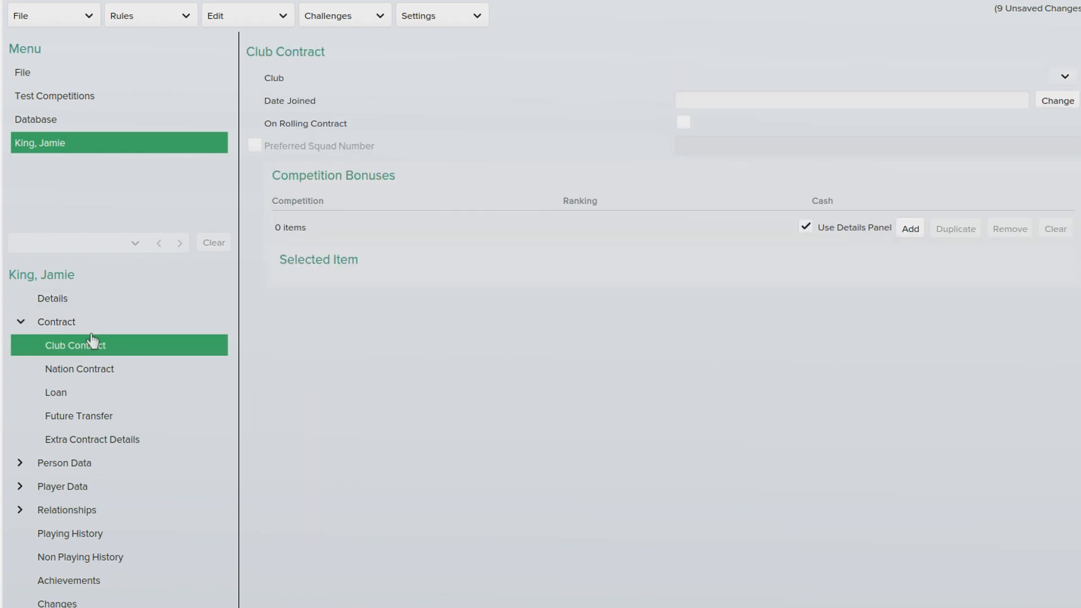
left_click(1059, 100)
left_click(1047, 99)
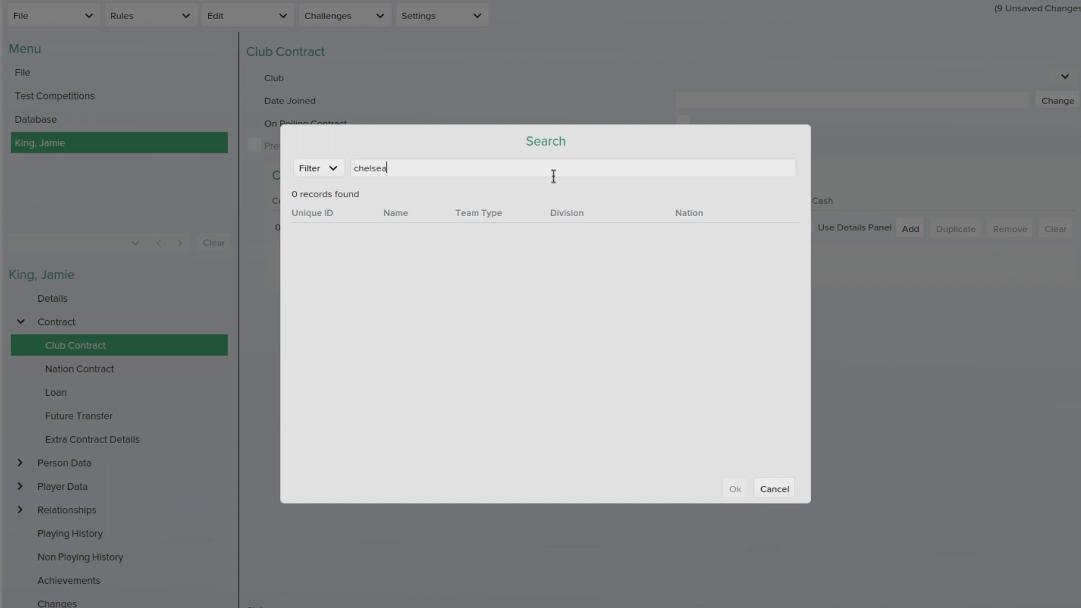
type("chelsea")
key("Return")
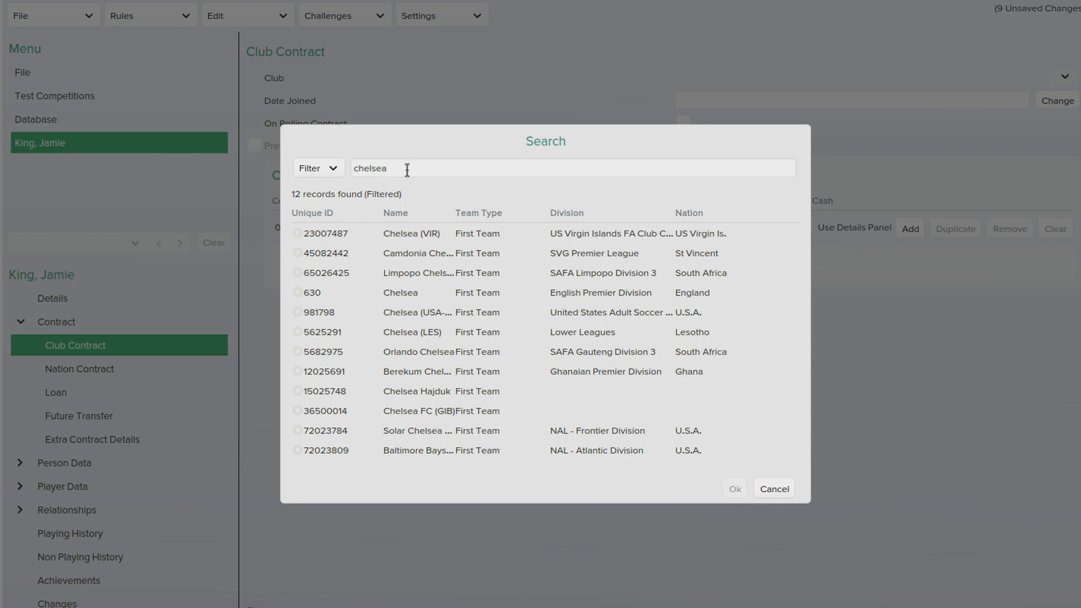
left_click(422, 290)
left_click(735, 490)
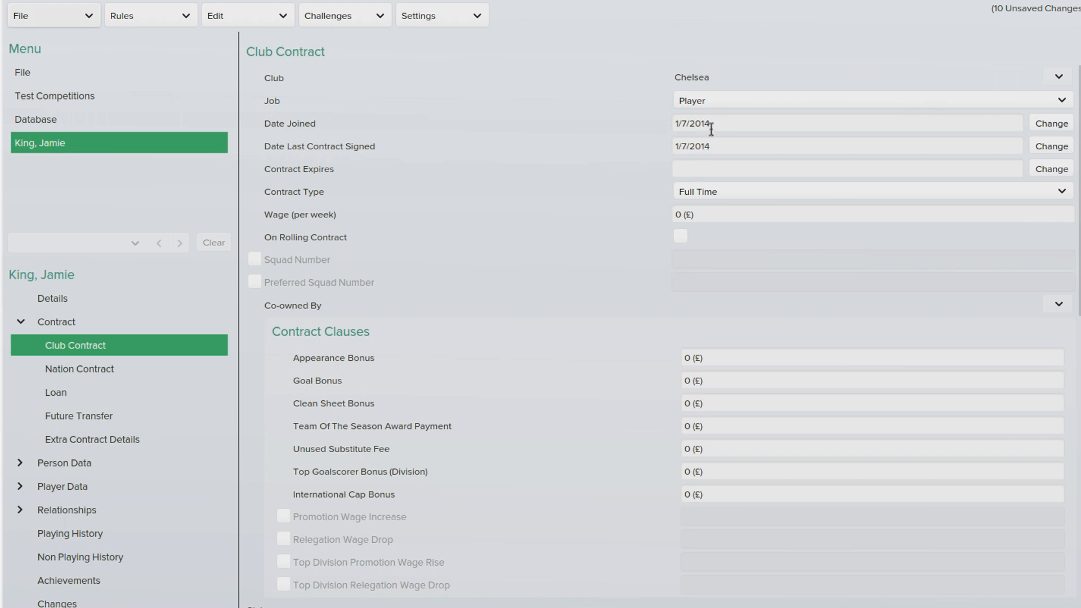
left_click(1052, 169)
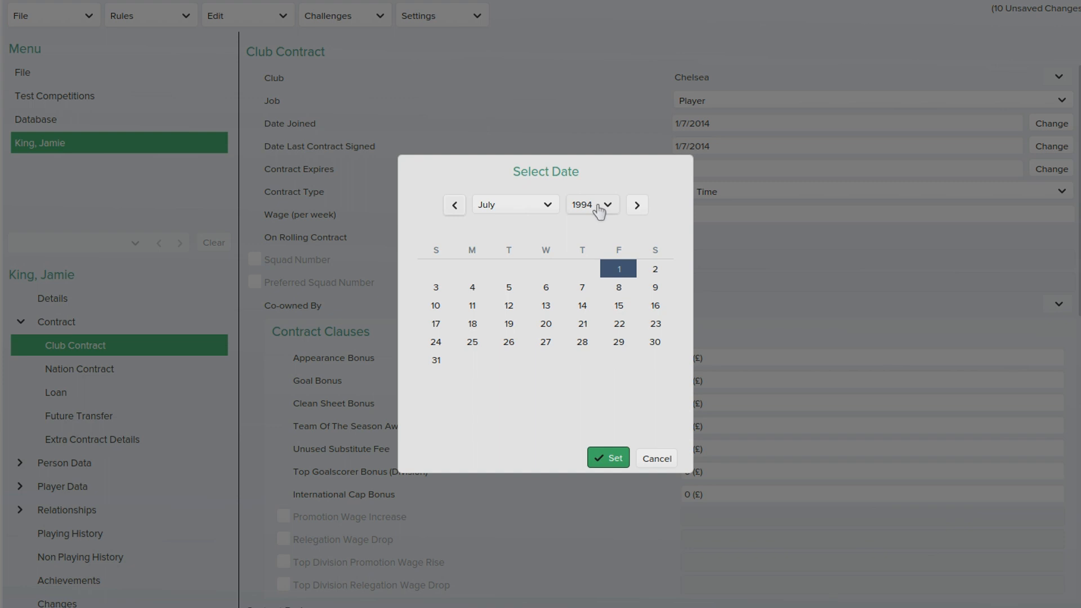
left_click(599, 210)
left_click(604, 567)
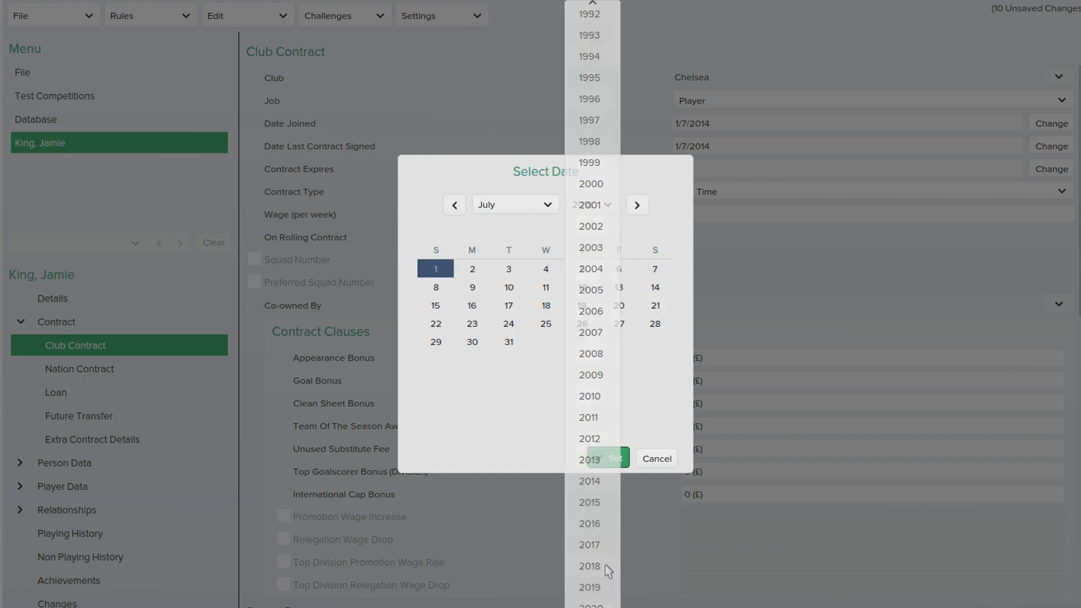
left_click(602, 462)
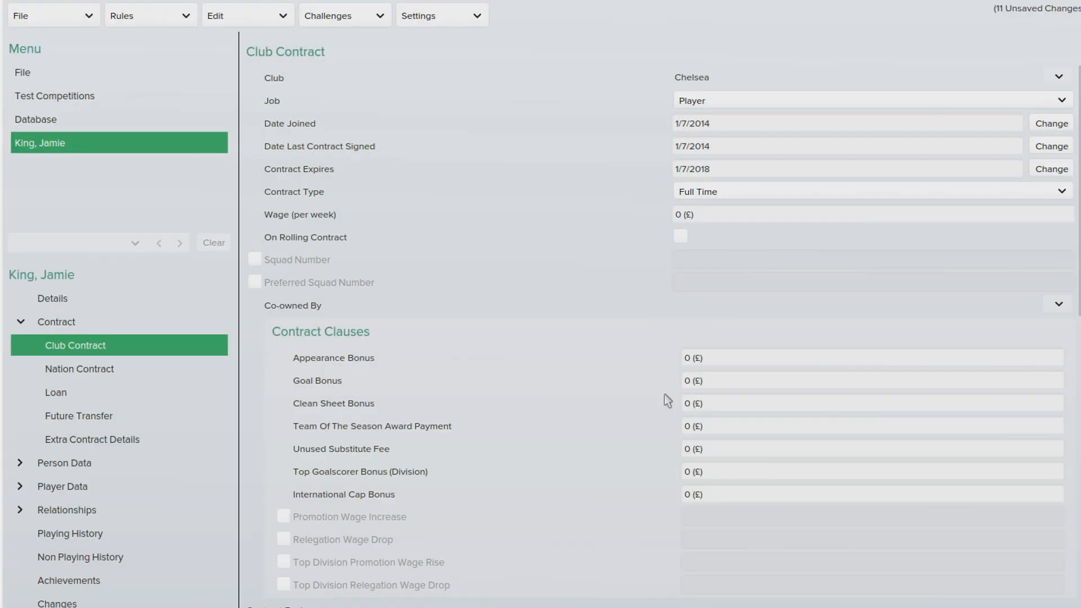
left_click(682, 216)
type("200000")
key("Return")
scroll(715, 251, "down", 2)
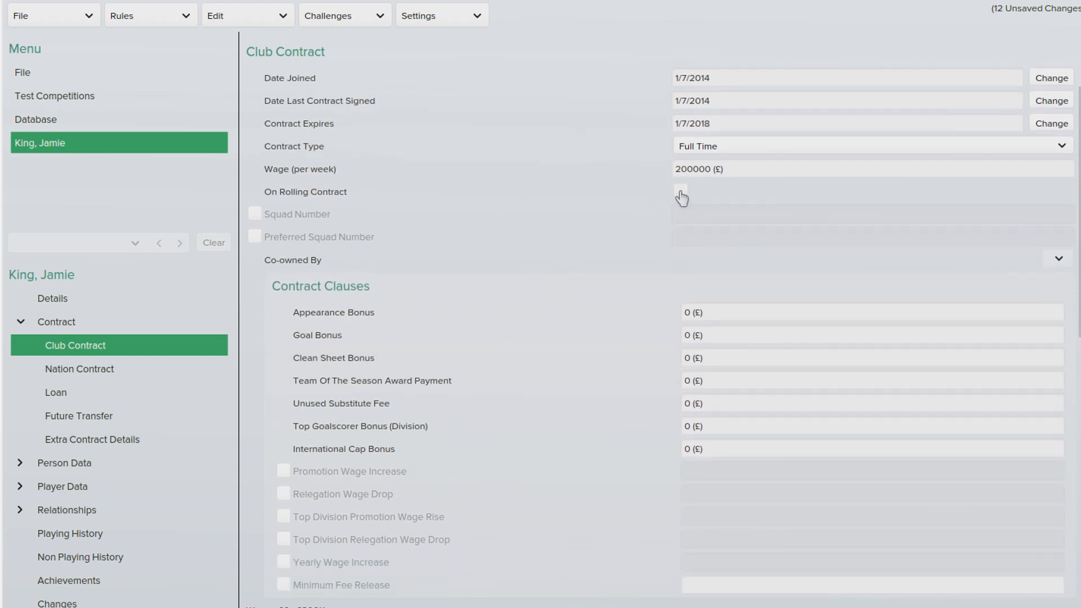
left_click(1058, 260)
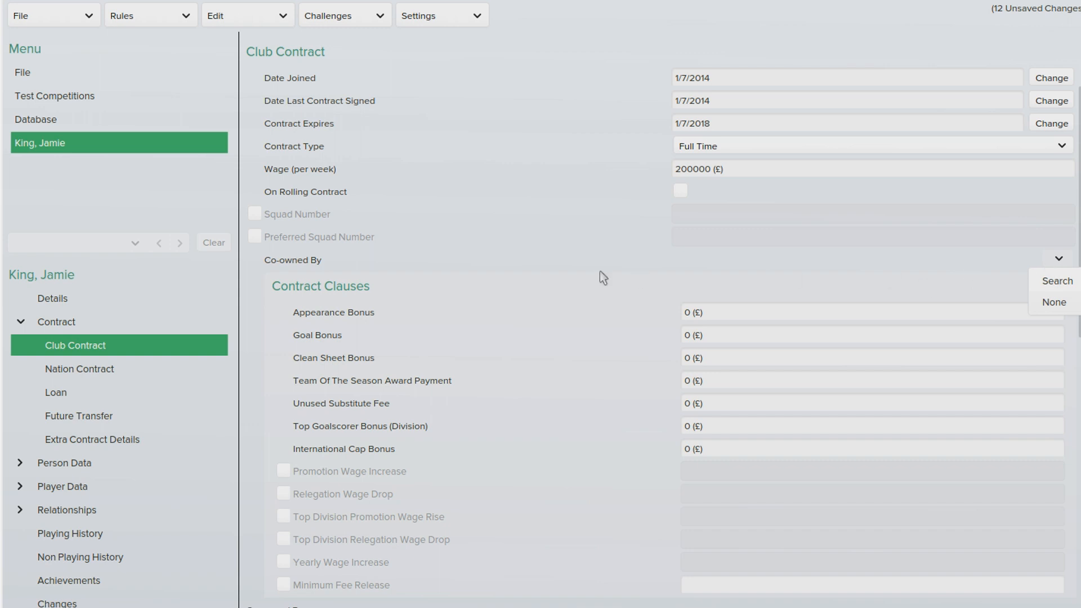
left_click(1062, 261)
scroll(675, 305, "down", 3)
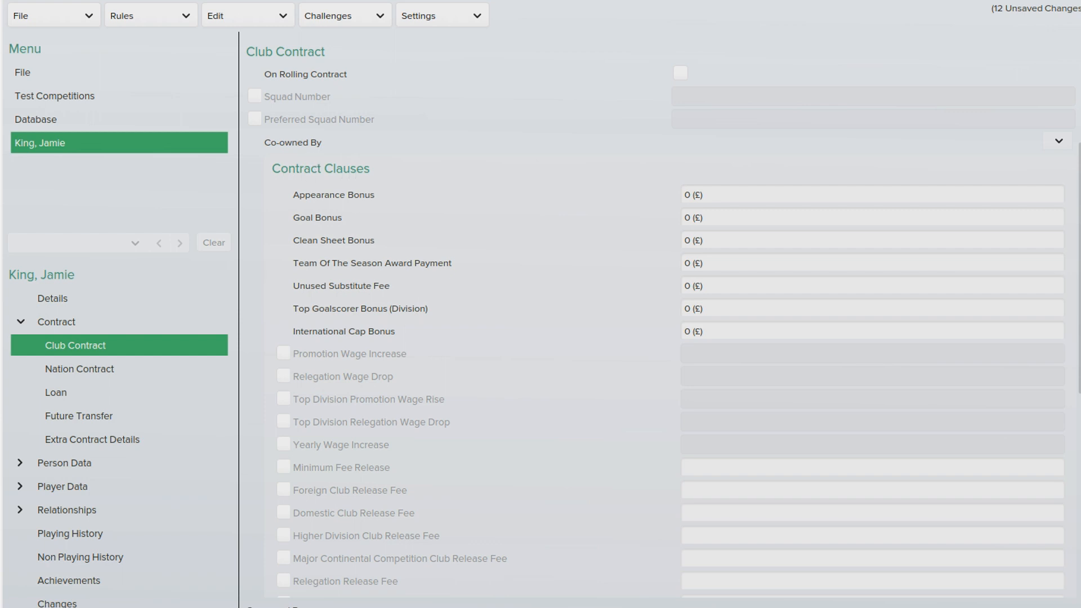
scroll(536, 262, "down", 10)
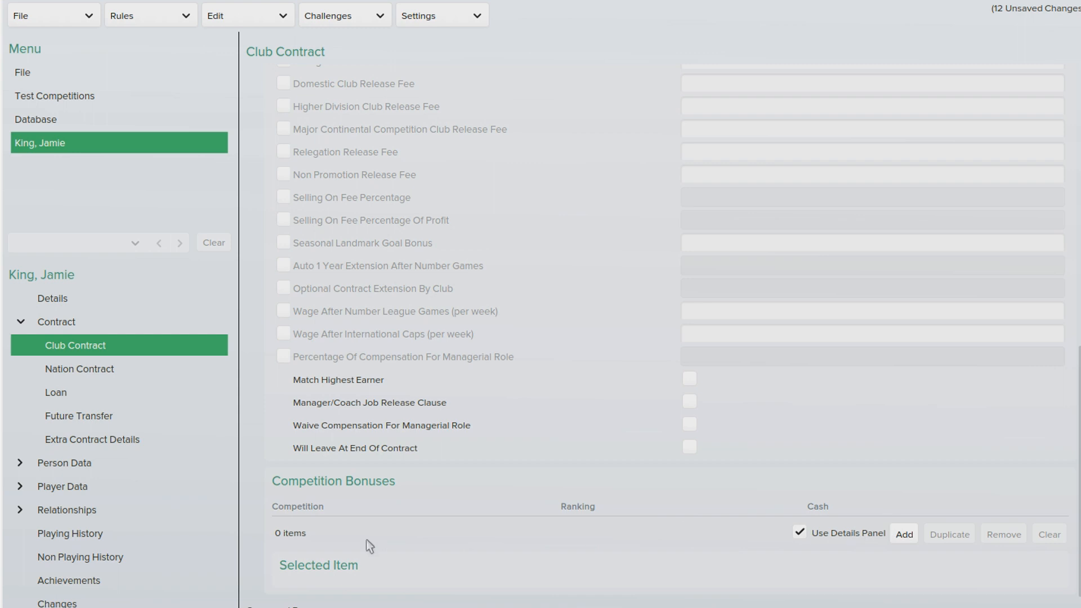
Step: Browse the nation contract, loan, future transfer and extra contract details pages unchanged
left_click(90, 374)
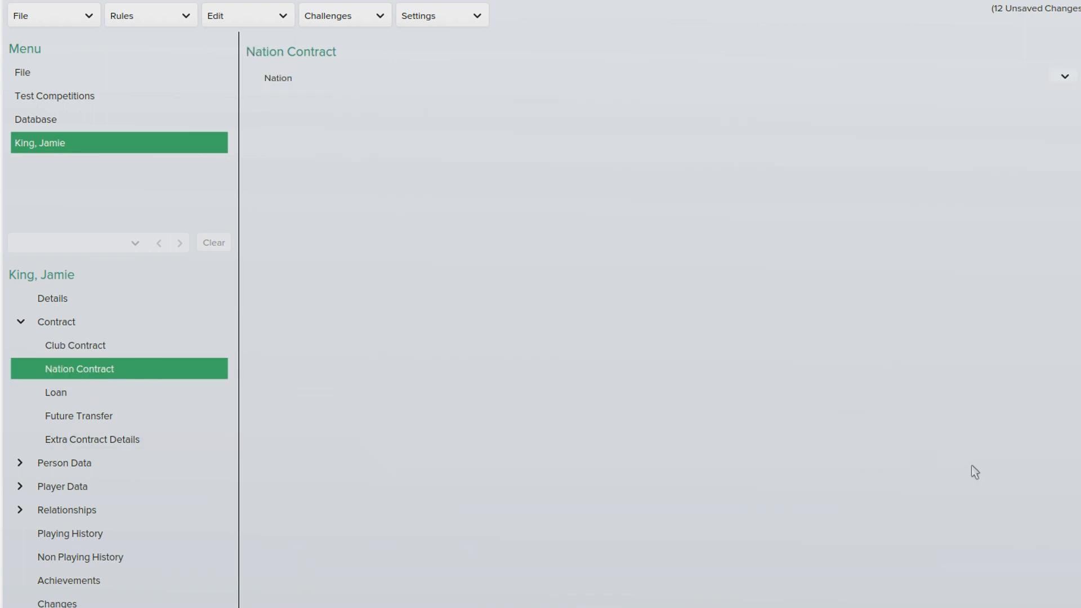
left_click(1066, 79)
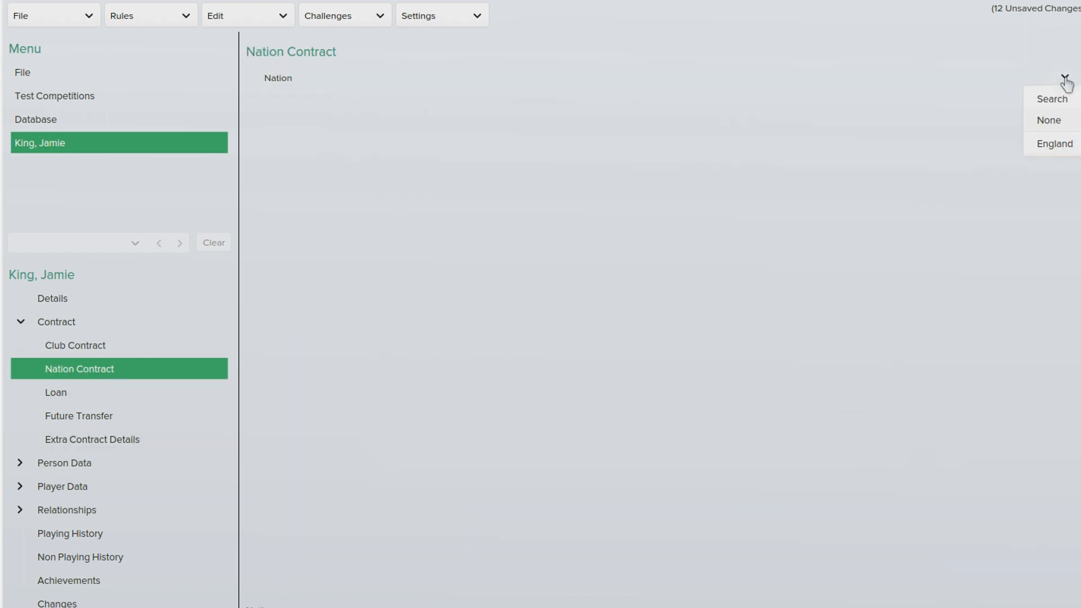
left_click(98, 397)
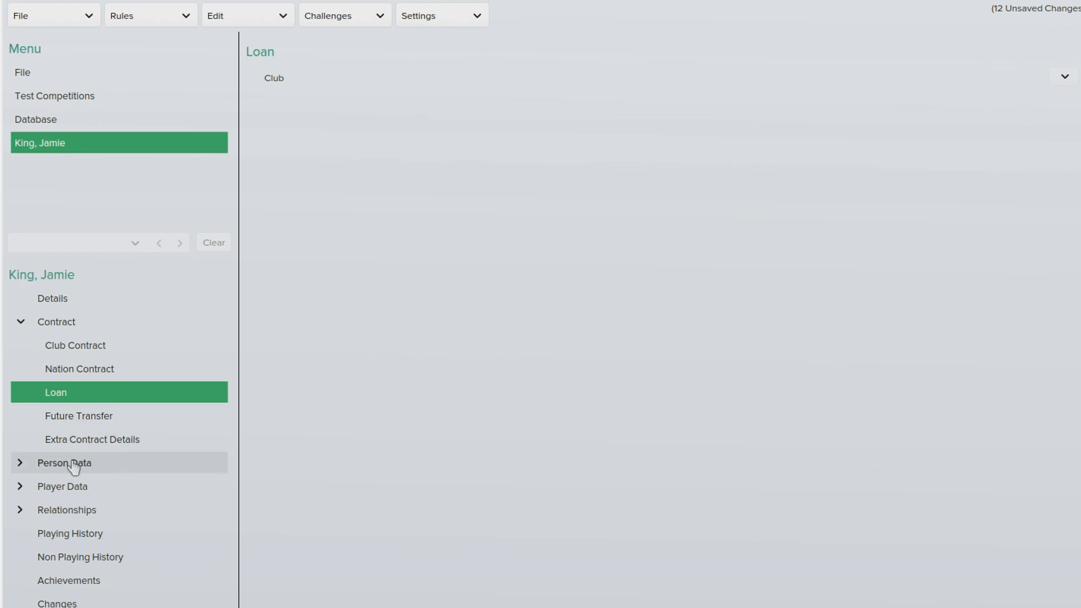
left_click(79, 421)
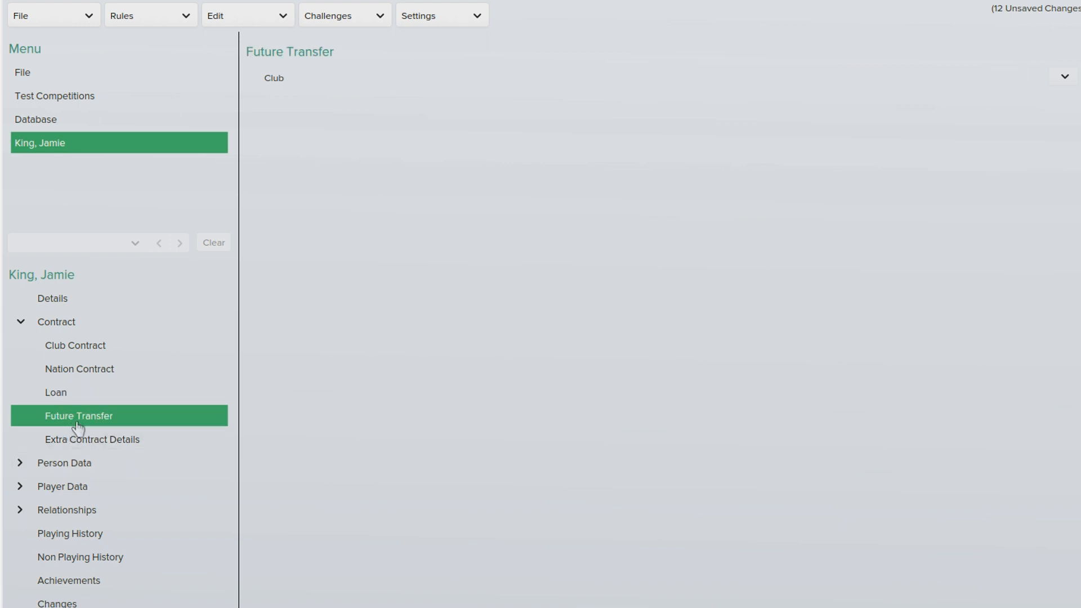
left_click(129, 444)
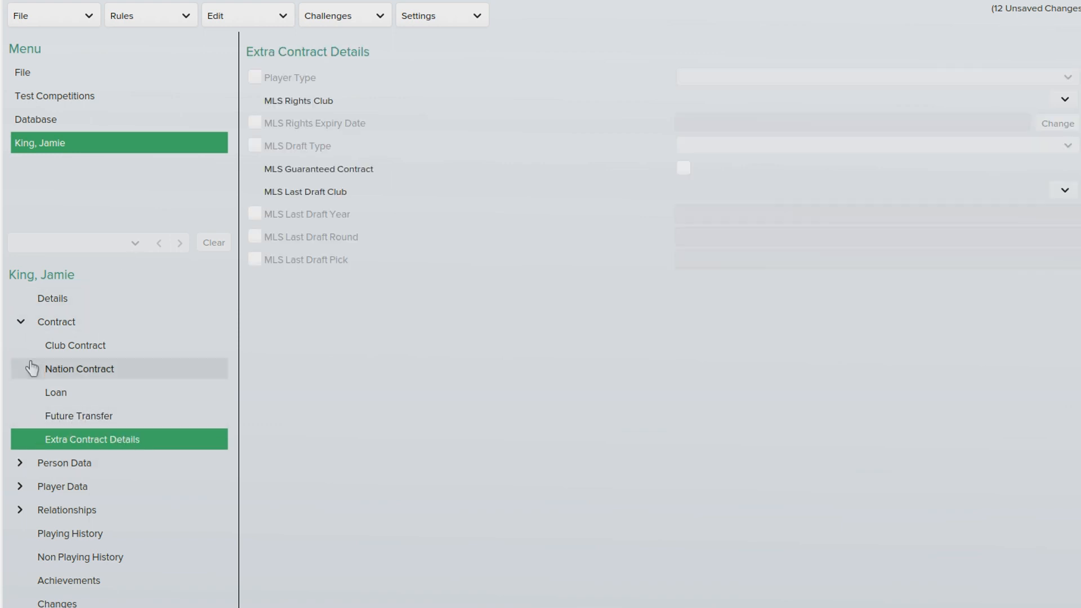
left_click(21, 322)
Step: Set every personality attribute, from Adaptability to Temperament, to 20
left_click(21, 347)
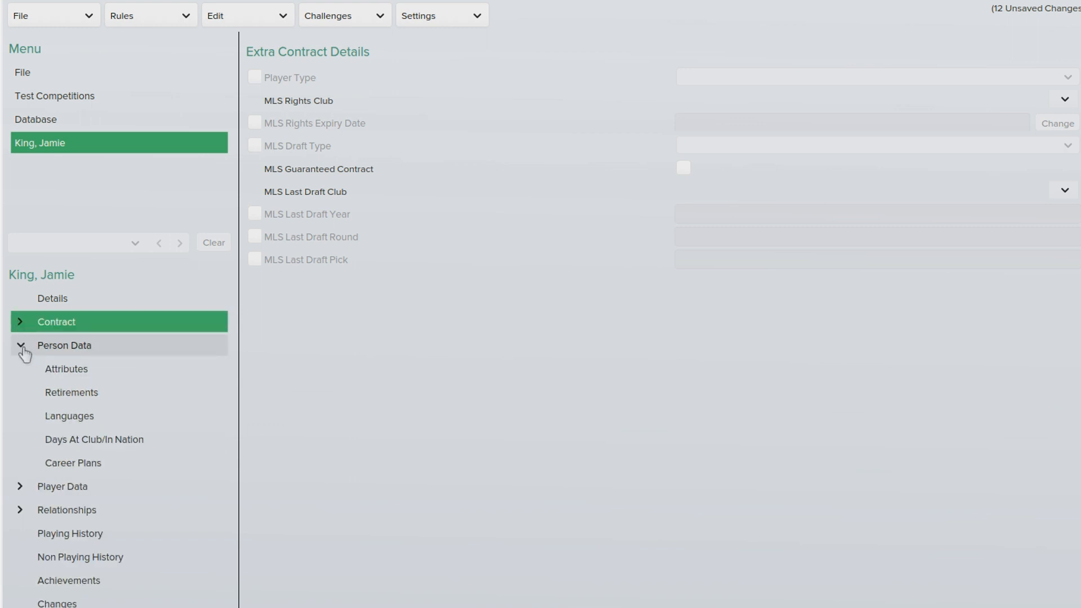
left_click(109, 374)
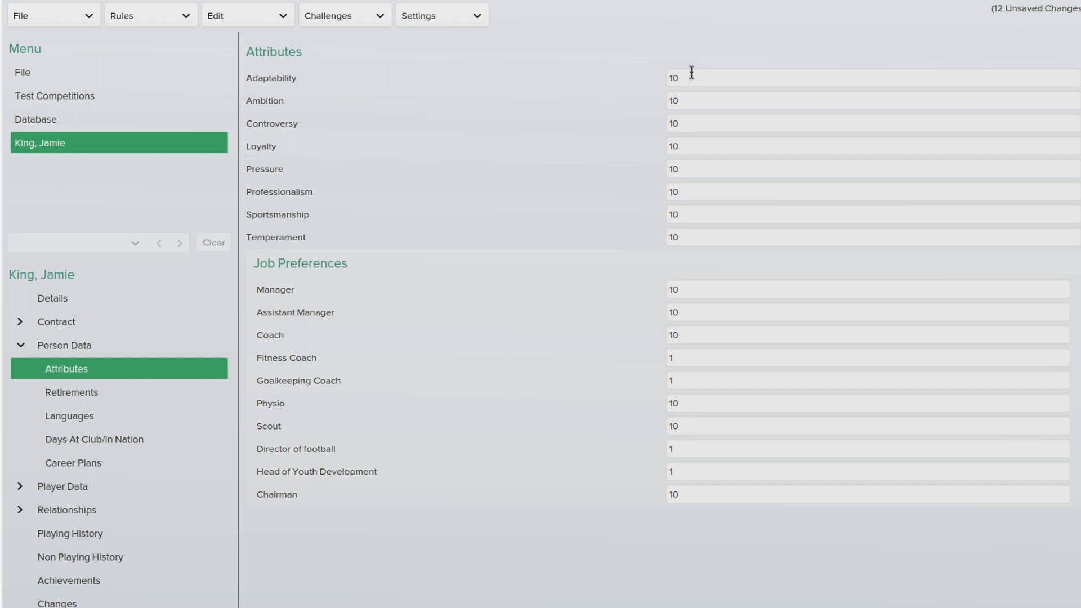
left_click_drag(696, 77, 663, 76)
left_click(667, 103)
left_click_drag(690, 80, 630, 84)
left_click(695, 102)
type("20")
key("Tab")
type("20")
key("Tab")
type("20")
key("Tab")
type("20")
key("Tab")
type("20")
key("Tab")
type("20")
Step: Set the Manager job preference to 20 and all other job preferences to 0
key("Tab")
type("20")
key("Tab")
type("0")
key("Tab")
type("00")
key("Tab")
type("0")
key("Tab")
type("0")
key("Tab")
type("0")
key("Tab")
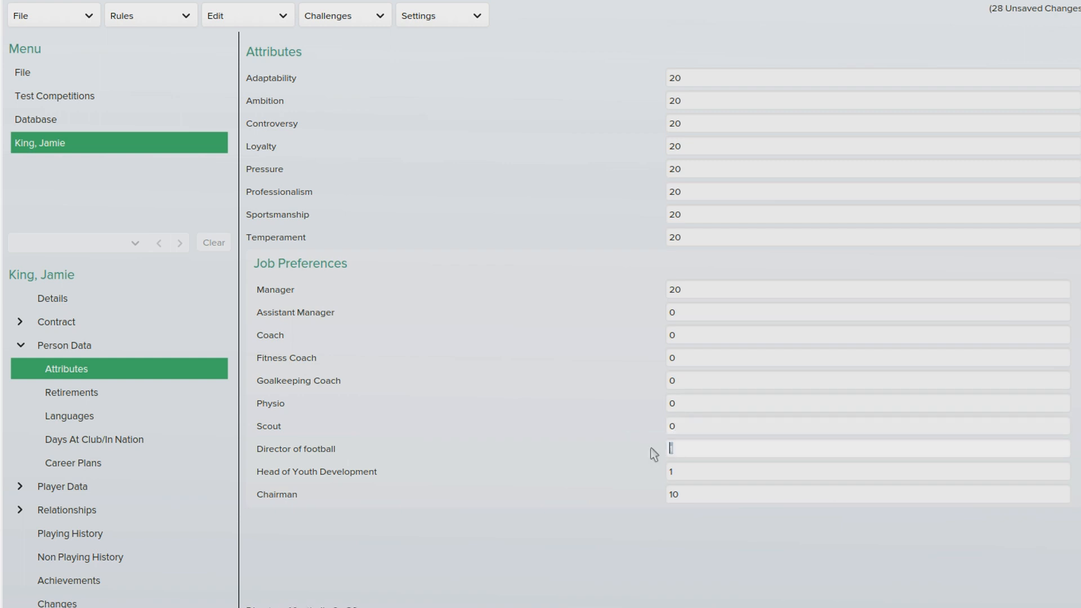
type("0")
key("Tab")
type("0")
key("Tab")
type("0")
Step: Add a retirement entry, then remove it, leaving retirements empty
left_click(60, 398)
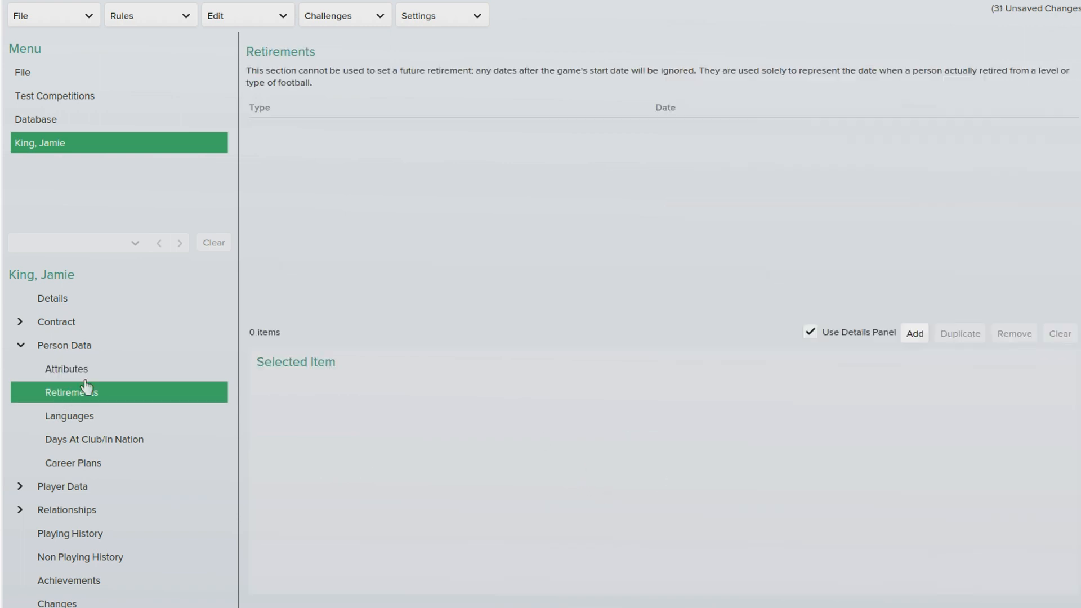
left_click(910, 336)
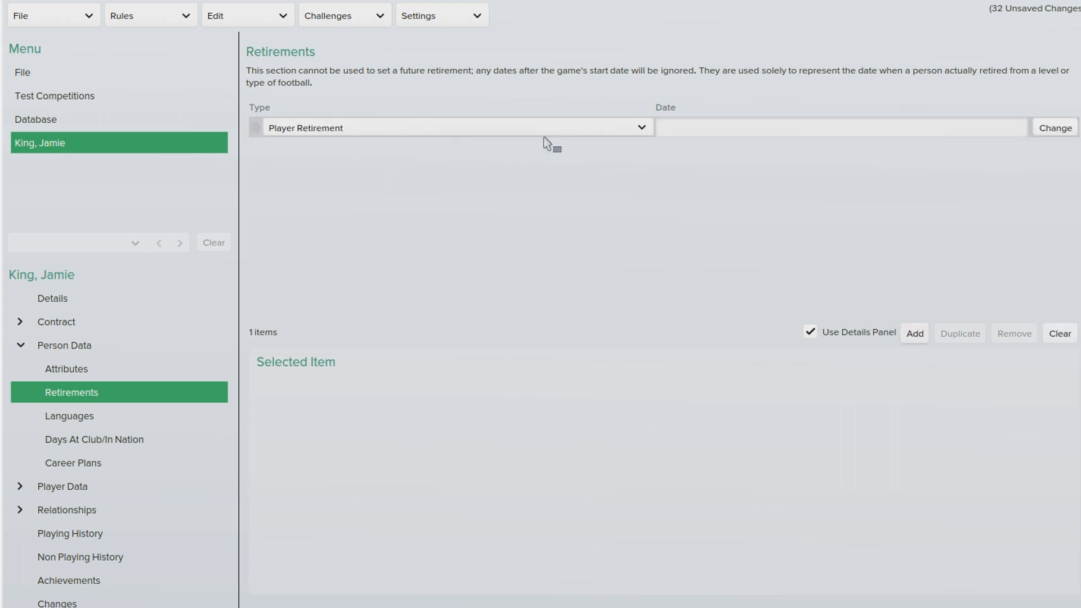
left_click(642, 129)
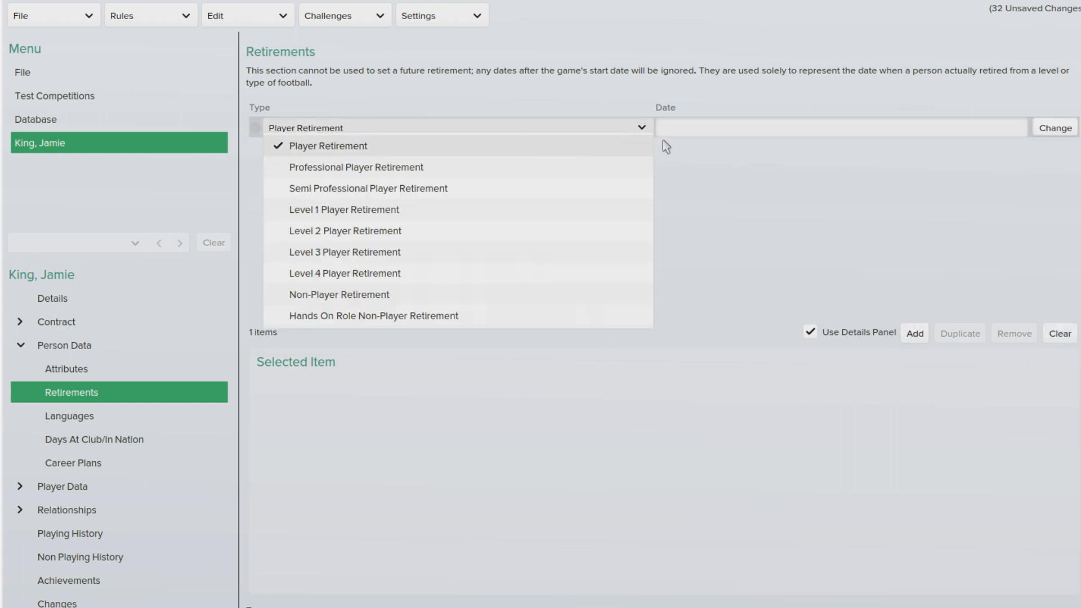
left_click(1059, 129)
left_click(649, 458)
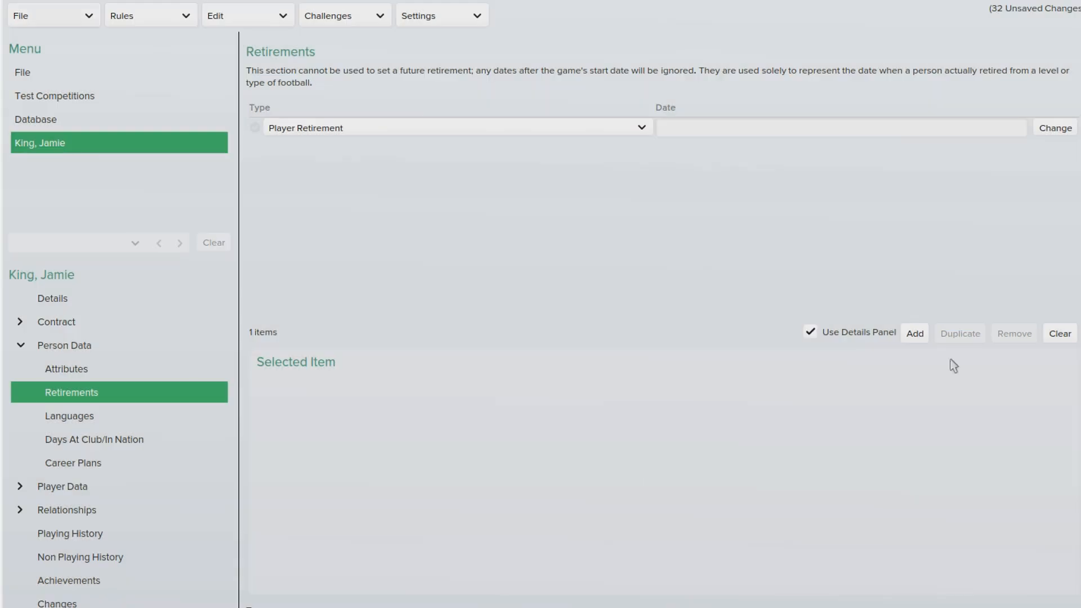
left_click(1059, 333)
Step: Add English as a language at proficiency 10 (Fluent)
left_click(69, 415)
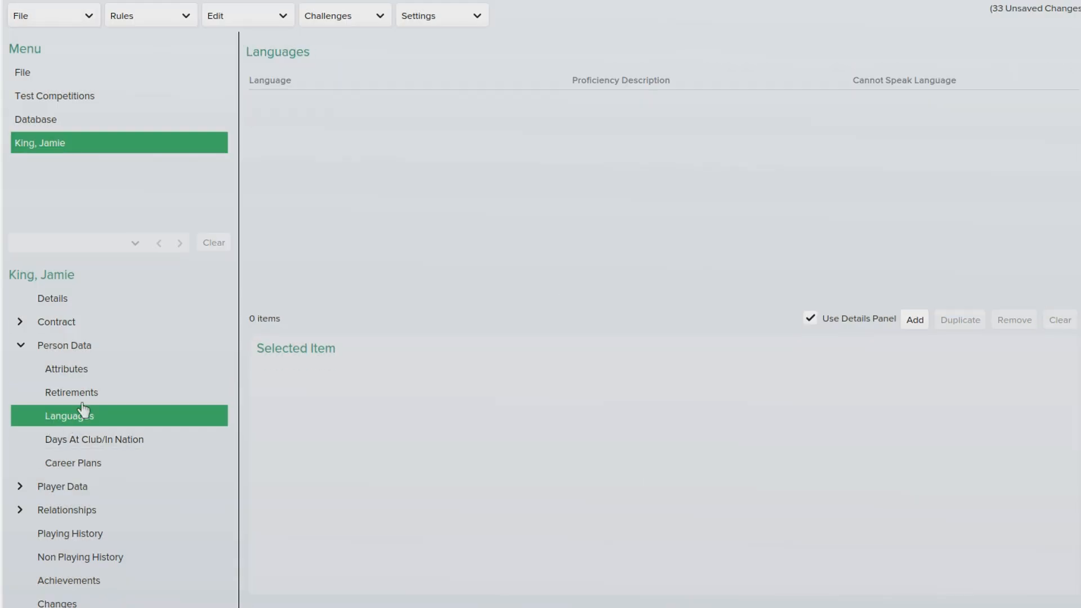
left_click(915, 320)
left_click(492, 110)
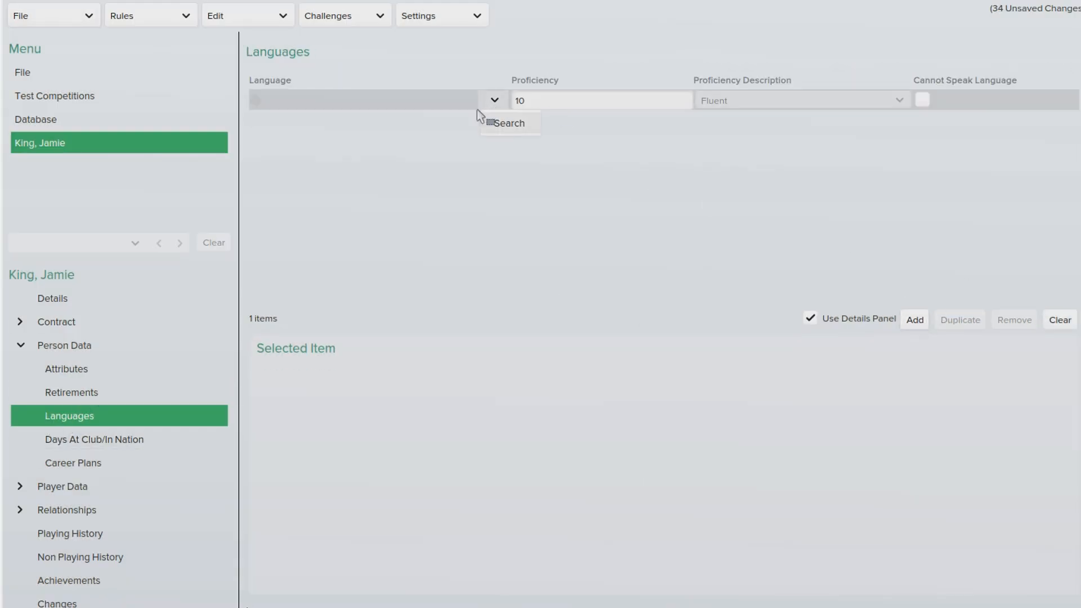
left_click(511, 125)
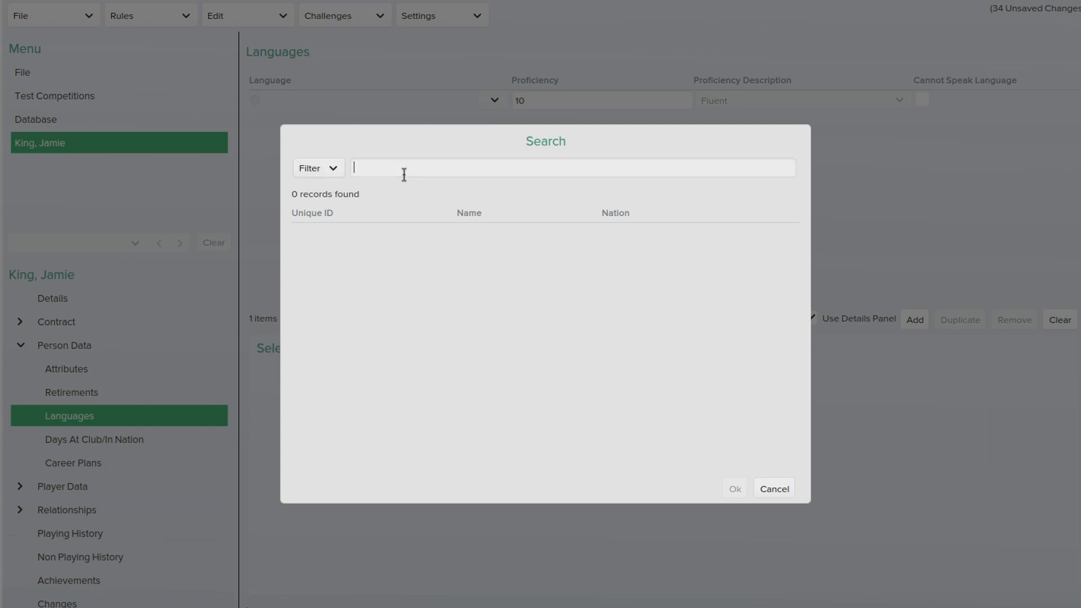
type("english")
left_click(472, 237)
left_click(733, 490)
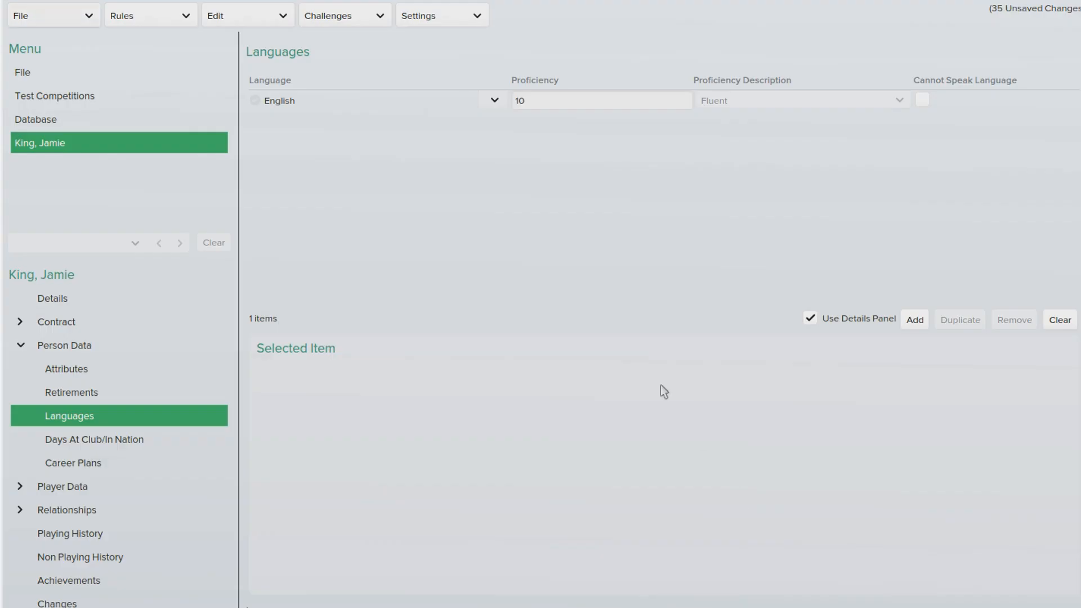
left_click(401, 96)
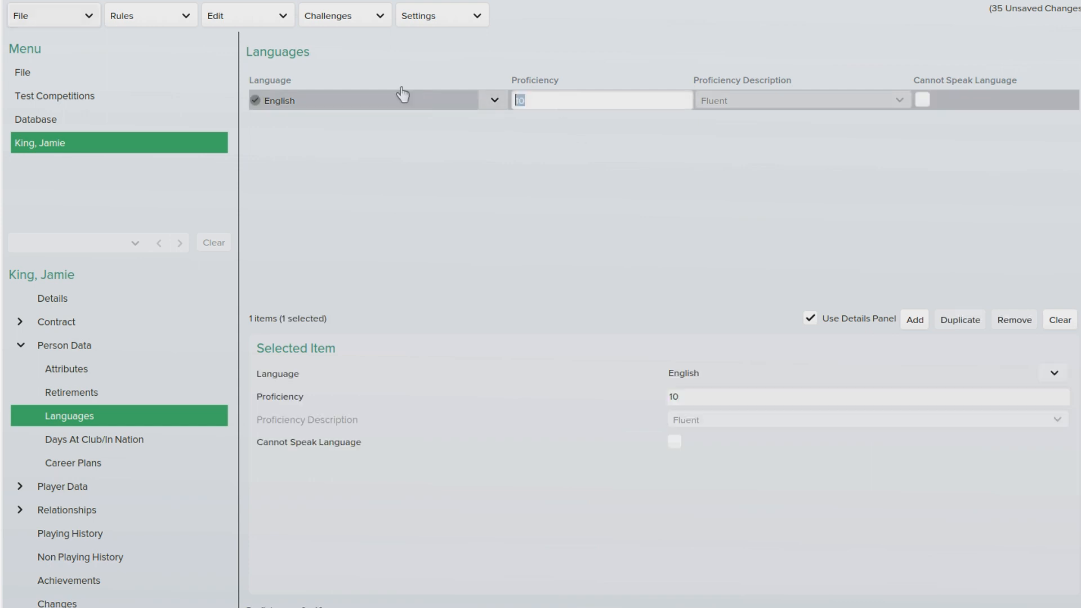
left_click(789, 168)
left_click(109, 439)
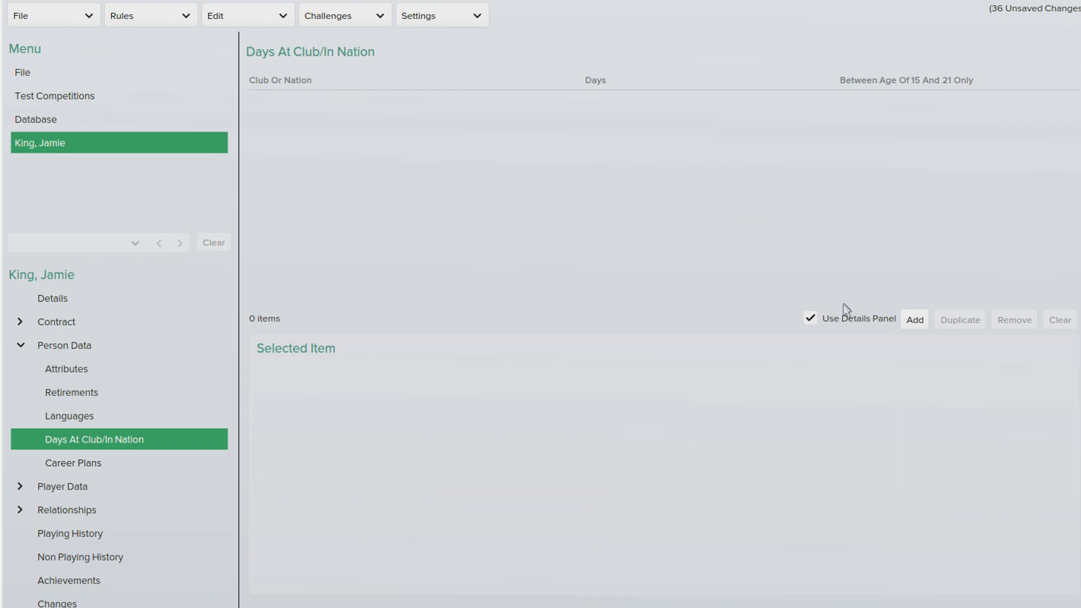
Step: Add a career plan entry with condition 'Wants to be a' and job Manager
left_click(162, 461)
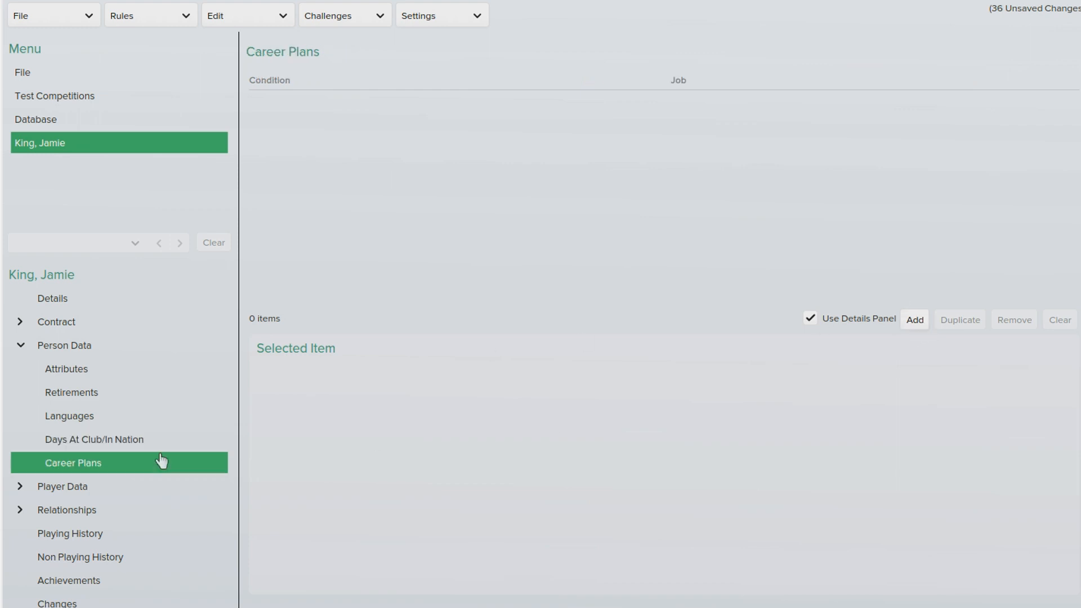
left_click(924, 321)
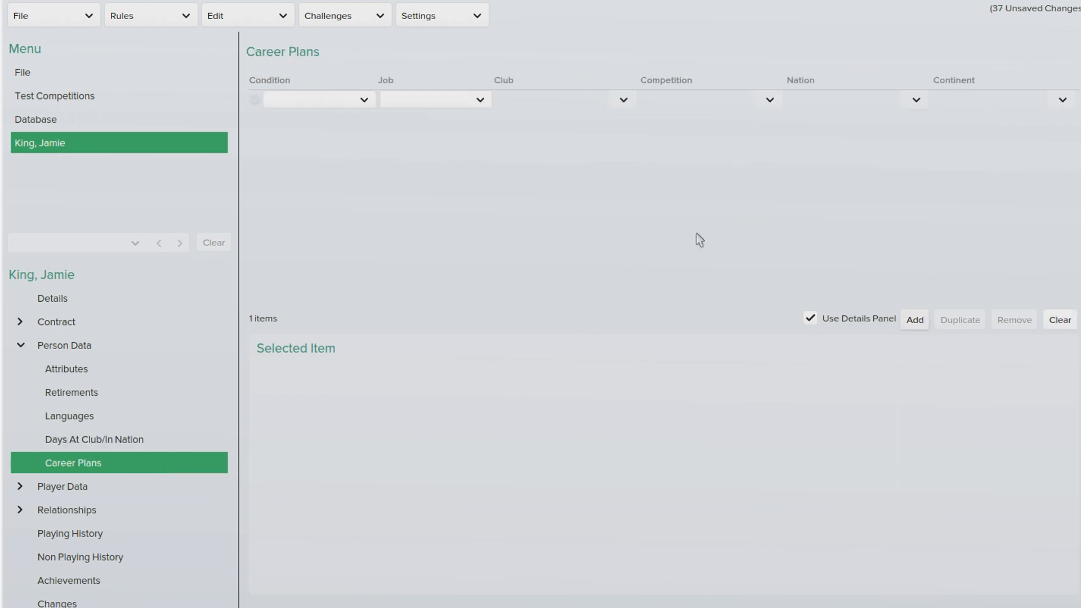
left_click(365, 100)
left_click(360, 122)
left_click(415, 102)
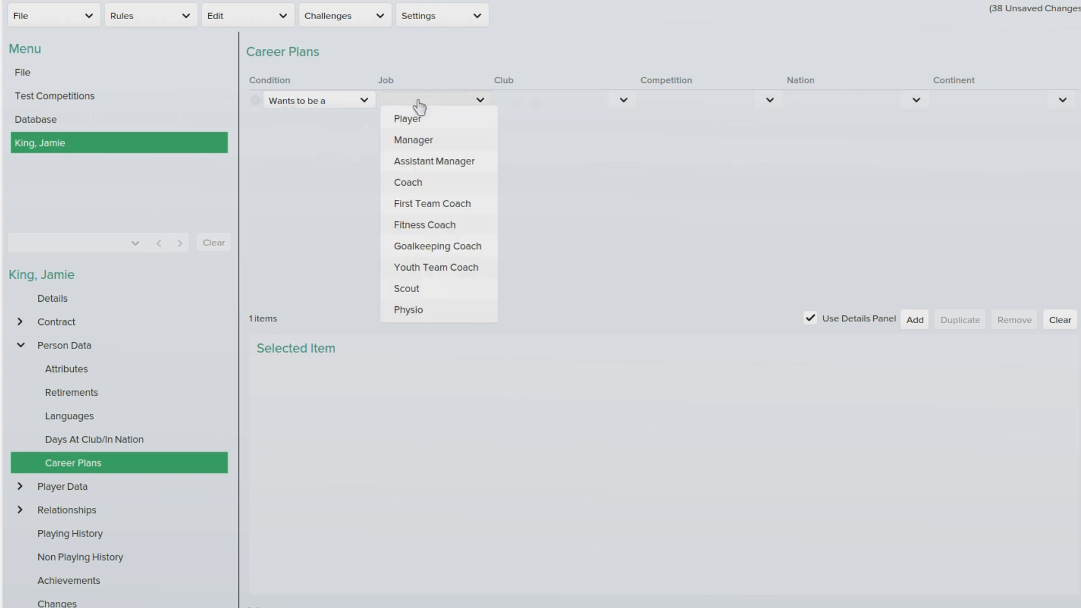
left_click(436, 144)
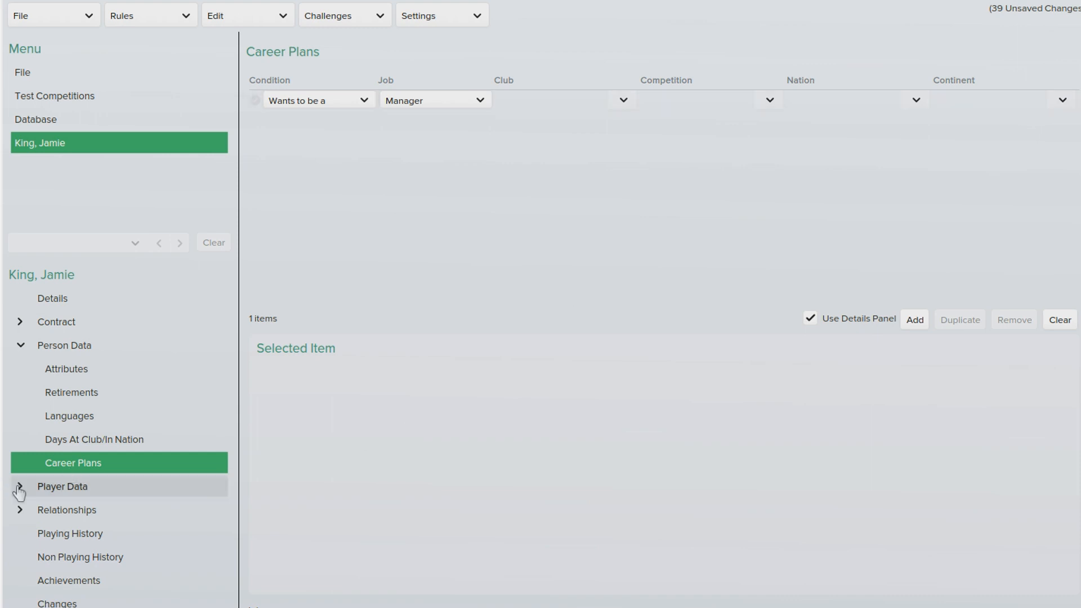
left_click(21, 345)
Step: Enter 10 as the player's shirt number on the General page
left_click(20, 368)
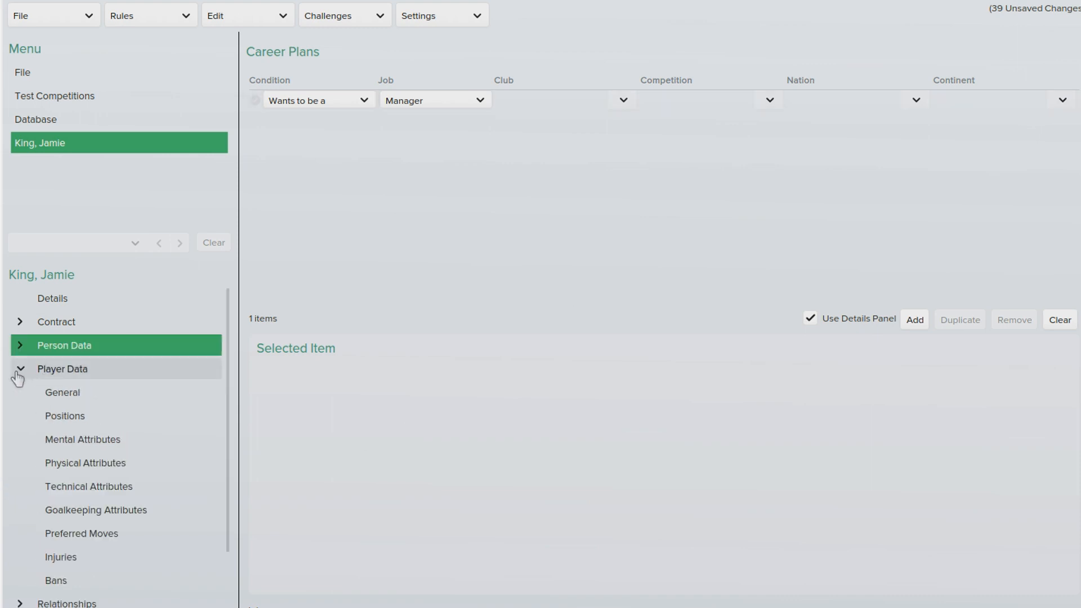
left_click(107, 391)
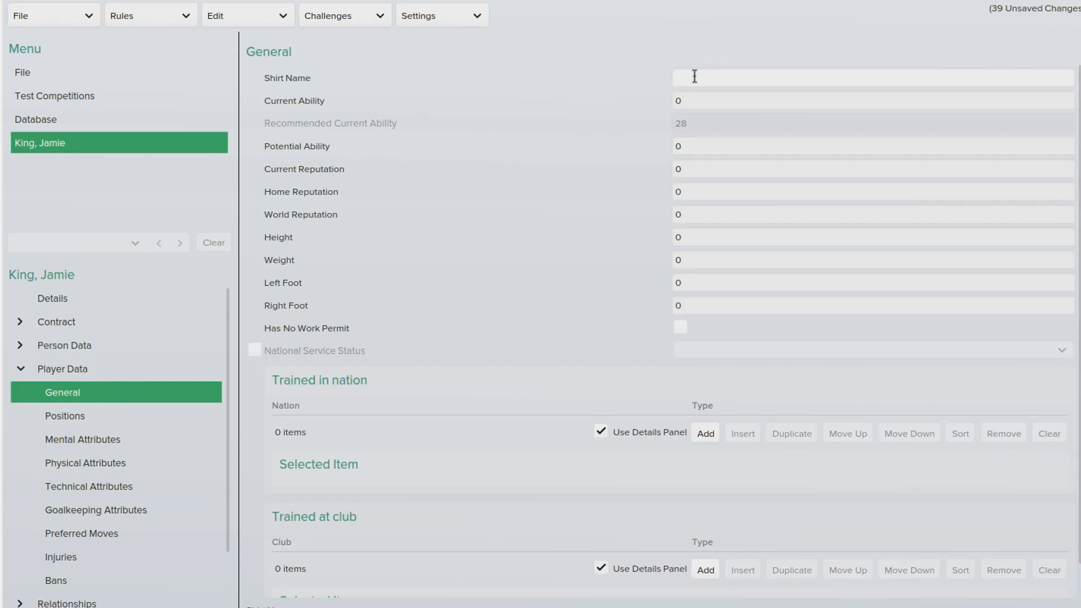
type("9")
key("BackSpace")
type("10")
Step: Enter initial values for Current Ability (120) and Potential Ability (200)
left_click(688, 100)
type("200")
left_click_drag(708, 101, 617, 109)
type("120")
key("Return")
double_click(678, 146)
type("200")
key("Return")
double_click(703, 149)
type("-1")
key("BackSpace")
type("9")
Step: Set Current, Home and World Reputation each to 200
double_click(689, 169)
type("200")
key("Tab")
type("200")
key("Tab")
type("200")
Step: Correct Potential Ability to 200 and Current Ability to 160
double_click(696, 149)
type("200")
double_click(688, 100)
type("160")
double_click(695, 234)
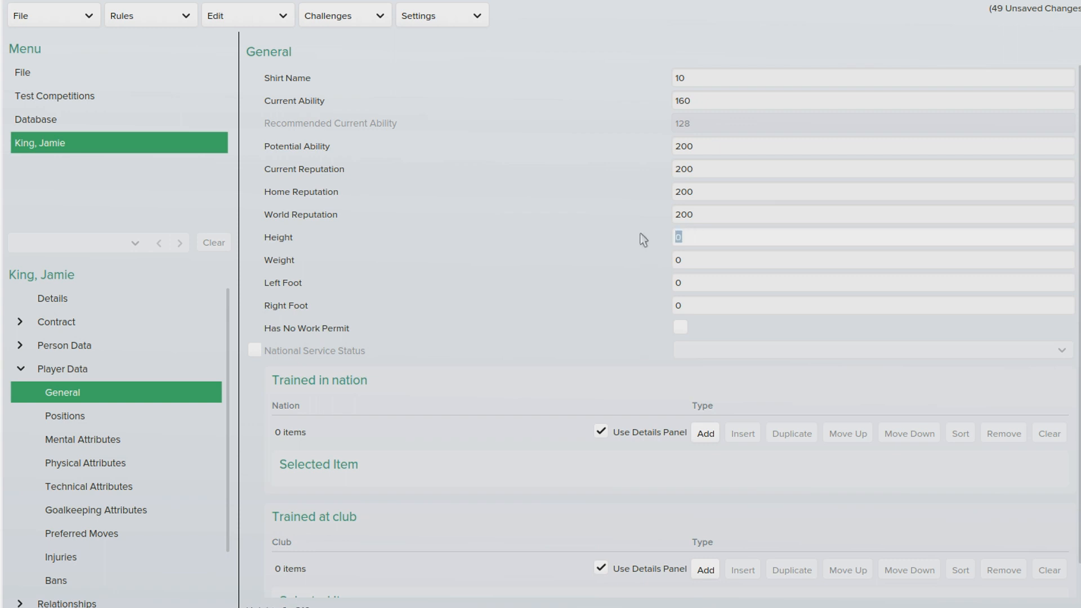
Step: Set the player's height to 187 and weight to 100
type("187")
double_click(698, 260)
type("500")
key("Return")
type("100")
key("Return")
Step: Set both Left Foot and Right Foot to 20
double_click(708, 284)
type("20")
key("Tab")
type("10")
left_click(695, 280)
double_click(686, 304)
type("20")
scroll(563, 316, "down", 1)
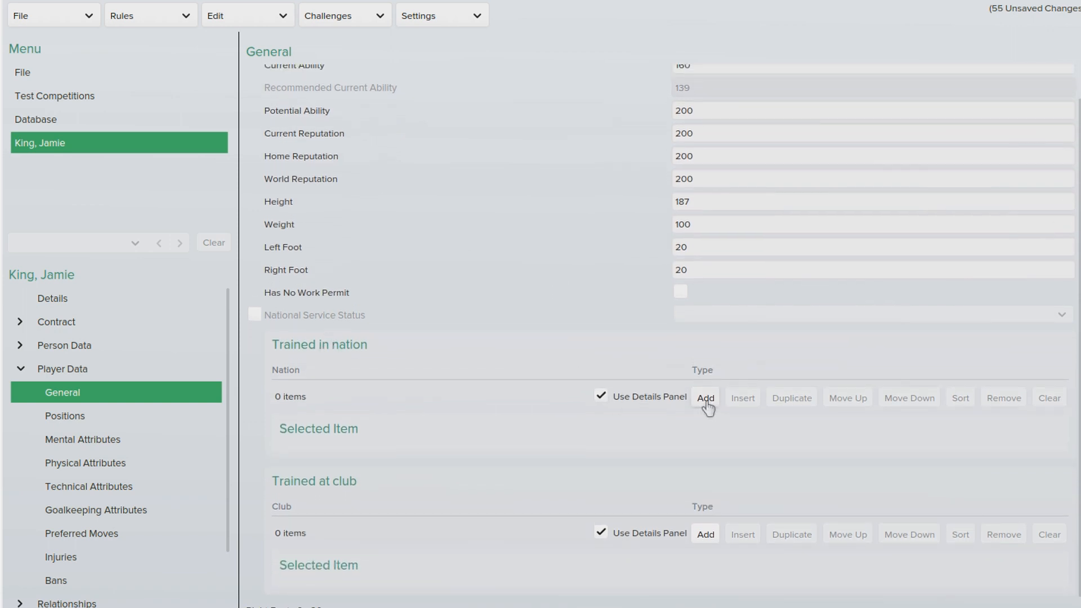
Step: On the Positions page, rate Striker 20 and leave Preferred Central Position as Not Set
left_click(101, 418)
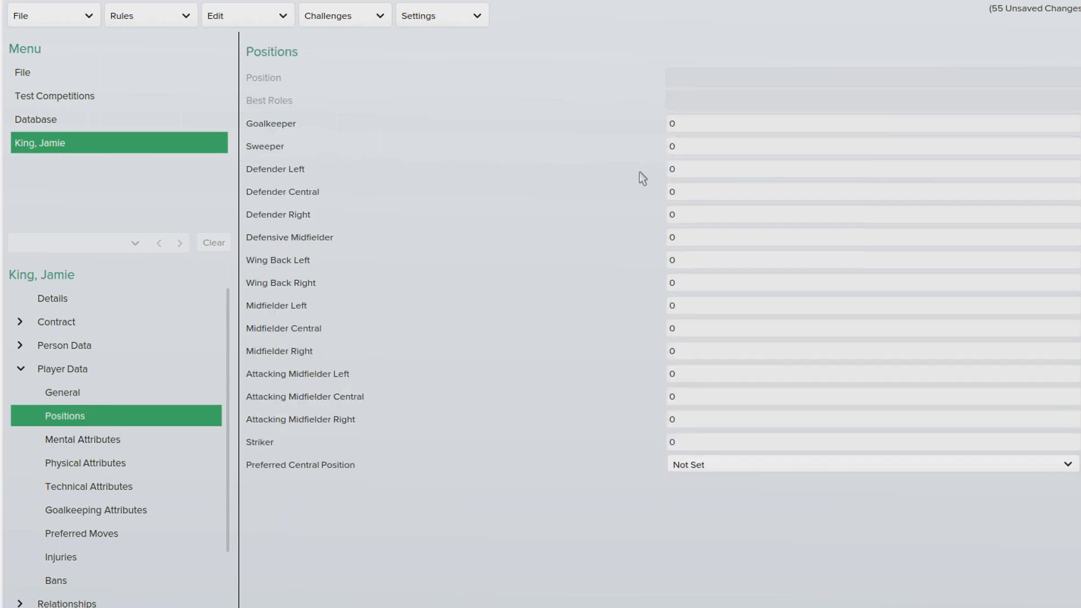
left_click(673, 442)
type("20")
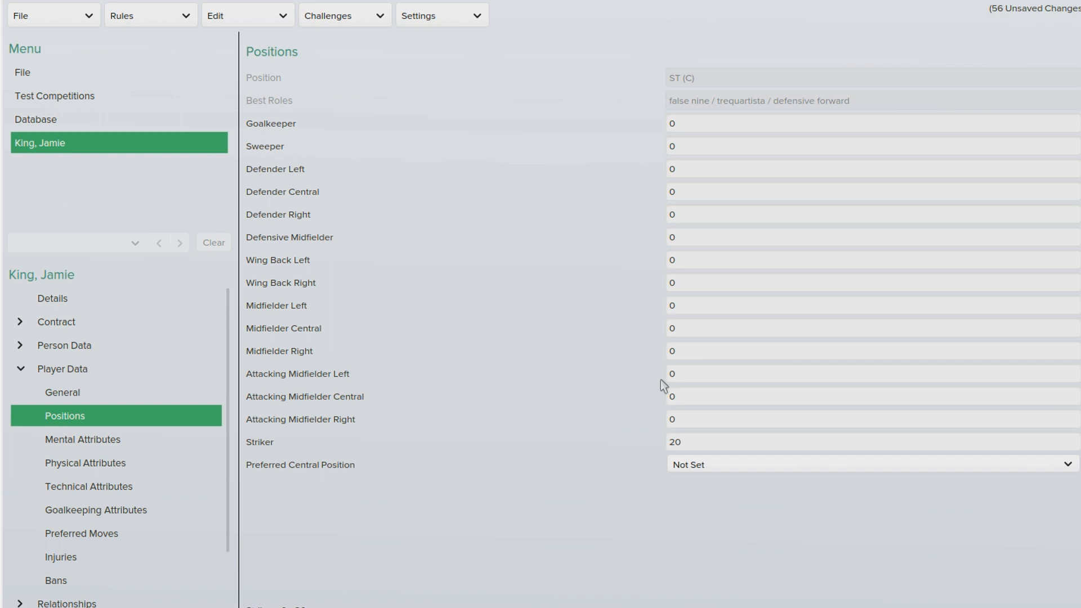
left_click(692, 442)
type("20")
left_click(718, 469)
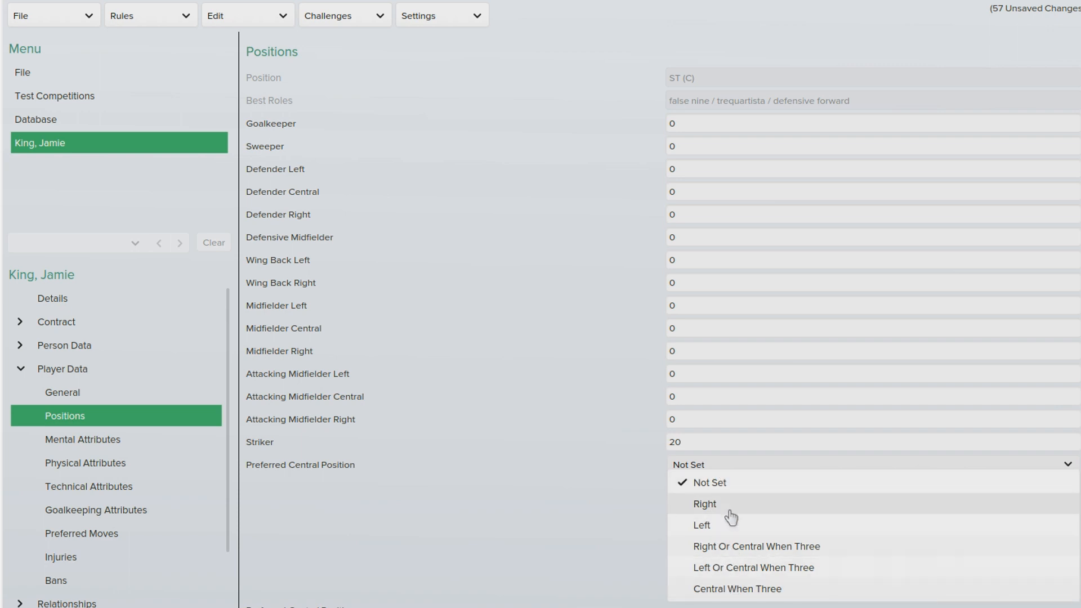
left_click(715, 482)
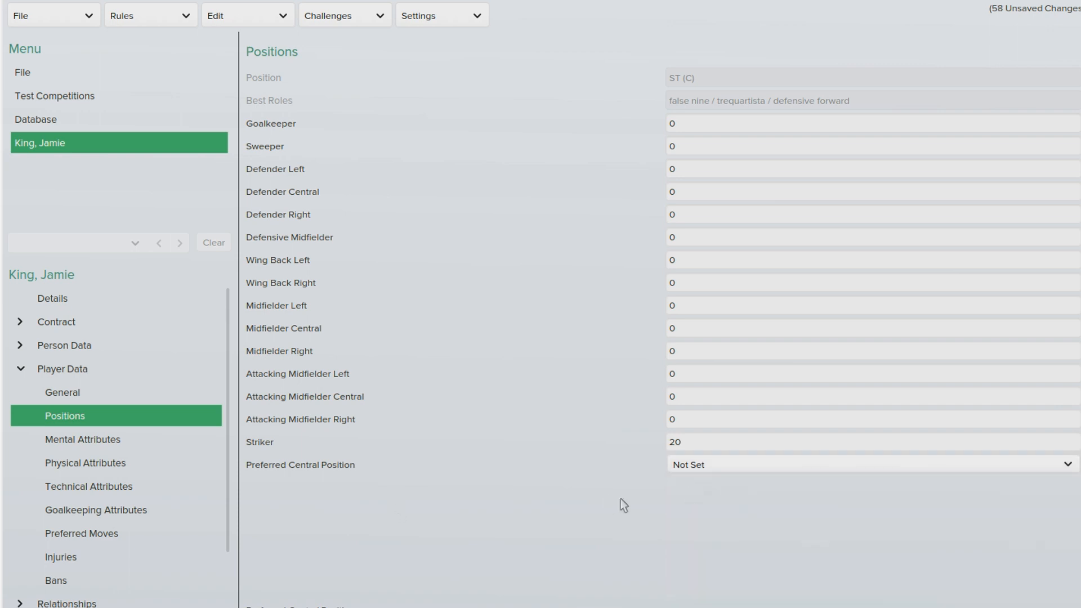
Step: Browse the Mental, Physical, Technical and Goalkeeping attribute pages
left_click(131, 440)
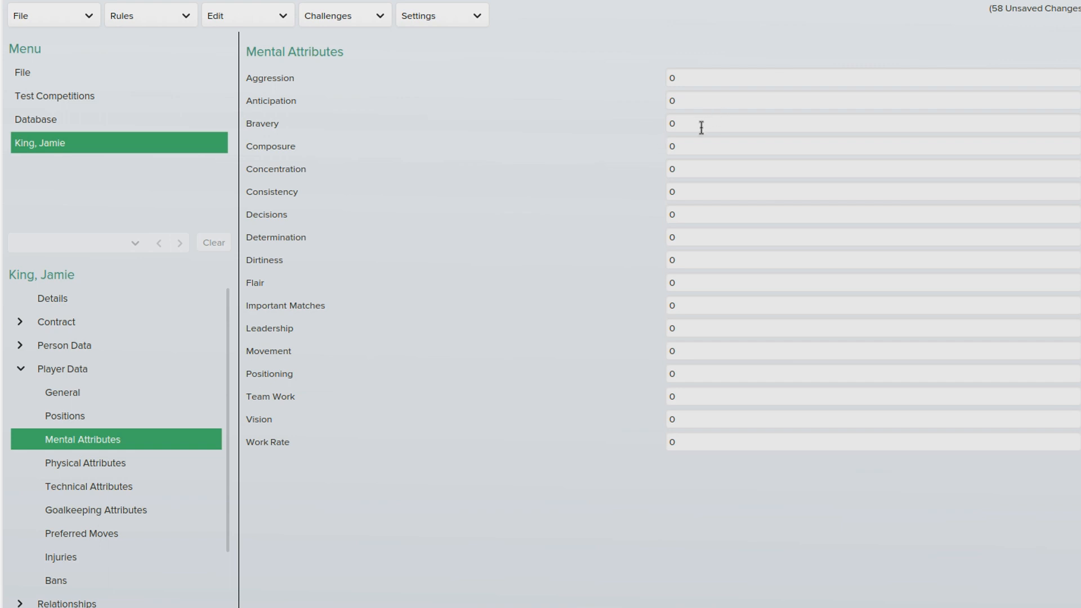
left_click(107, 458)
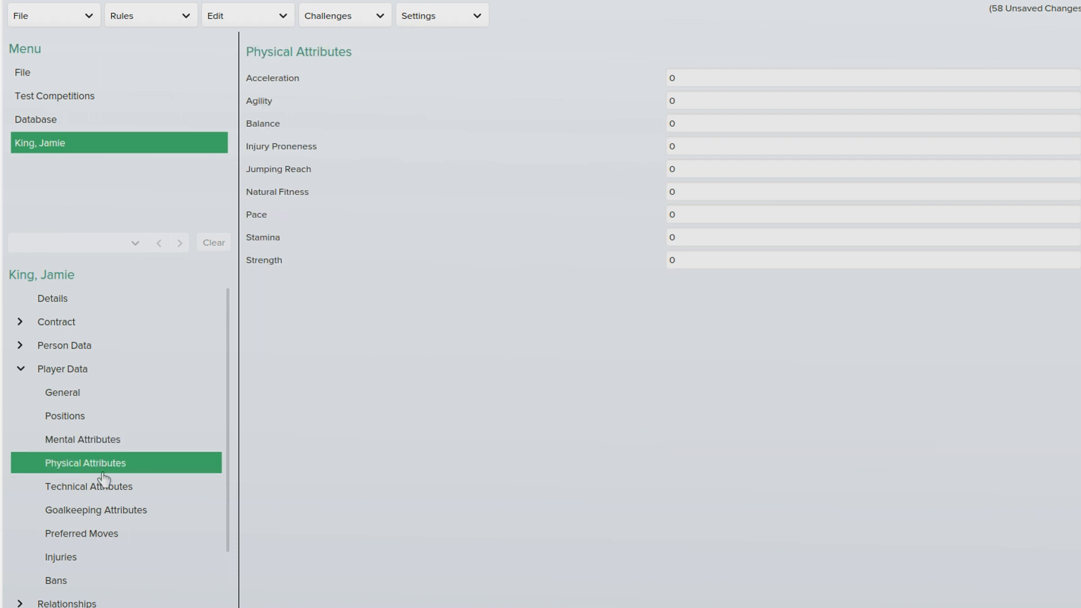
left_click(104, 492)
left_click(107, 509)
scroll(123, 497, "down", 2)
Step: Tick Argues With Officials, Likes To Round Keeper and Shoots With Power as preferred moves
left_click(132, 474)
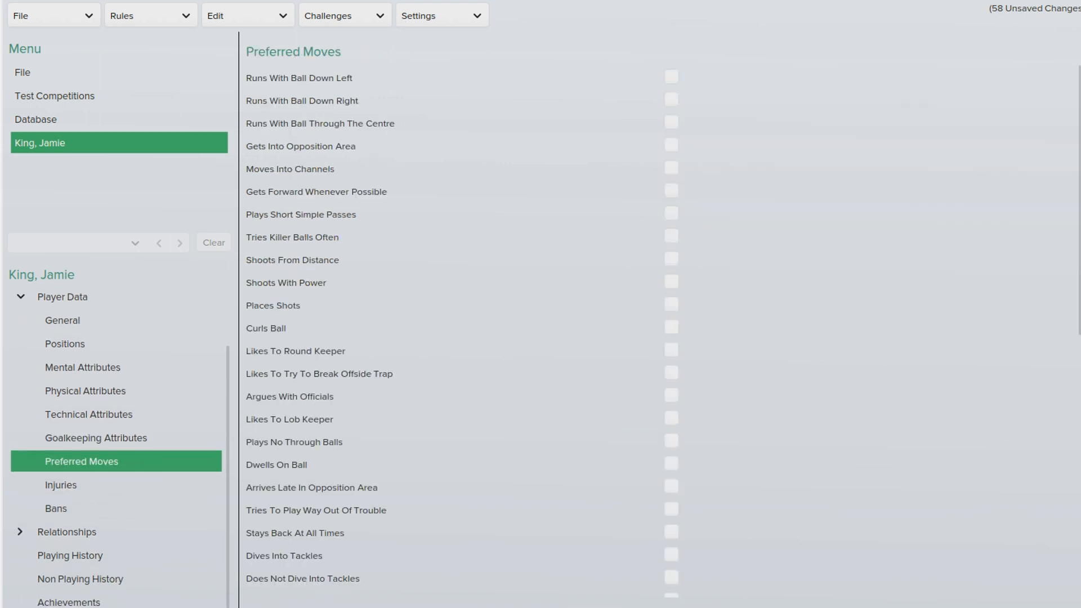
scroll(1058, 188, "down", 3)
scroll(1057, 228, "down", 1)
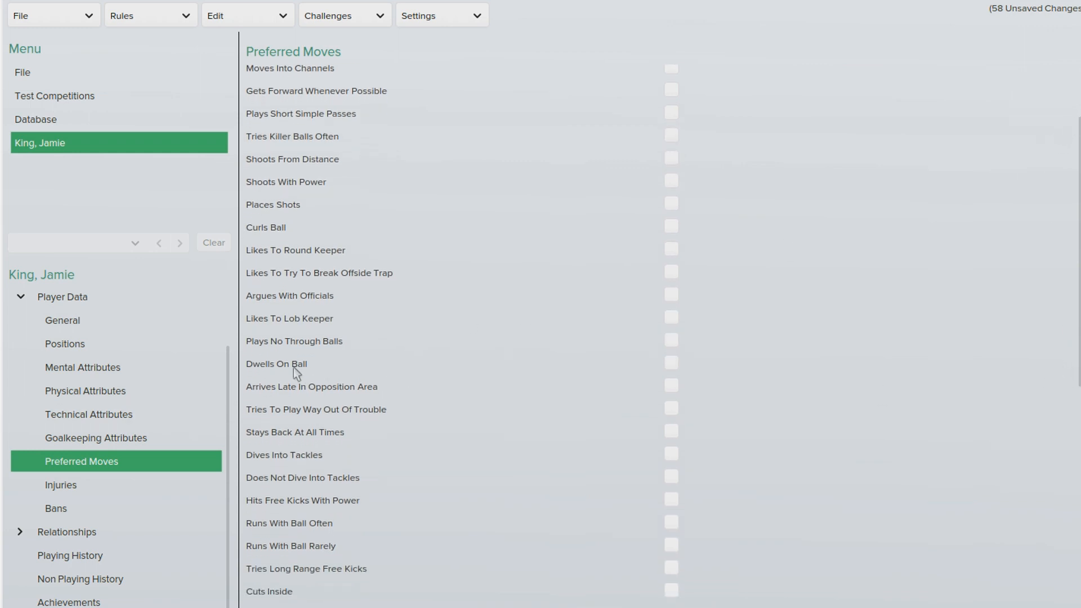
left_click(1064, 298)
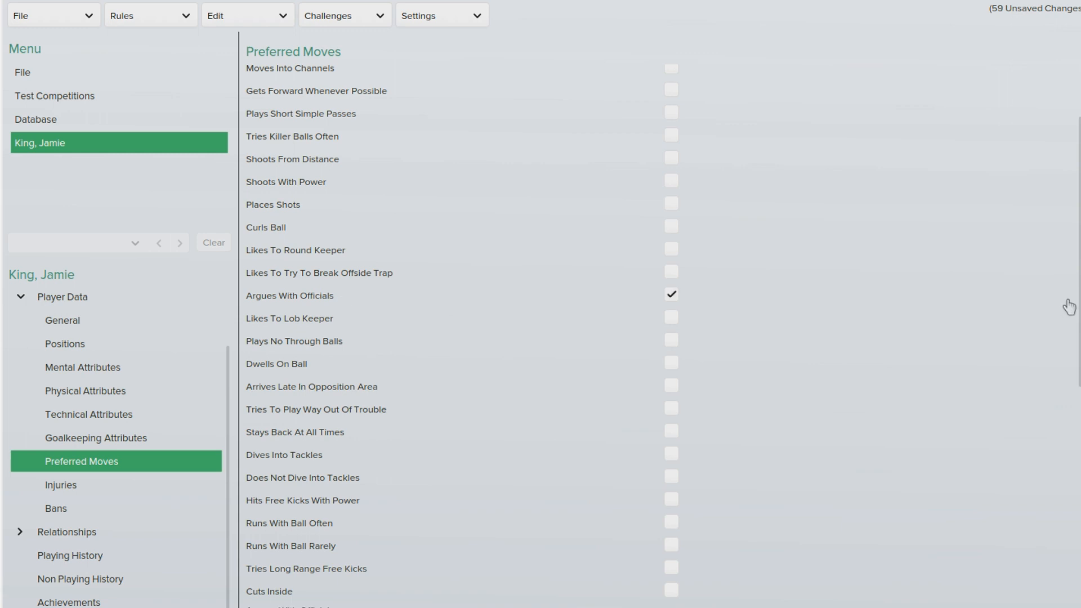
left_click(673, 250)
left_click(672, 183)
Step: Look through the Injuries and Bans pages and expand the Relationships section
left_click(71, 494)
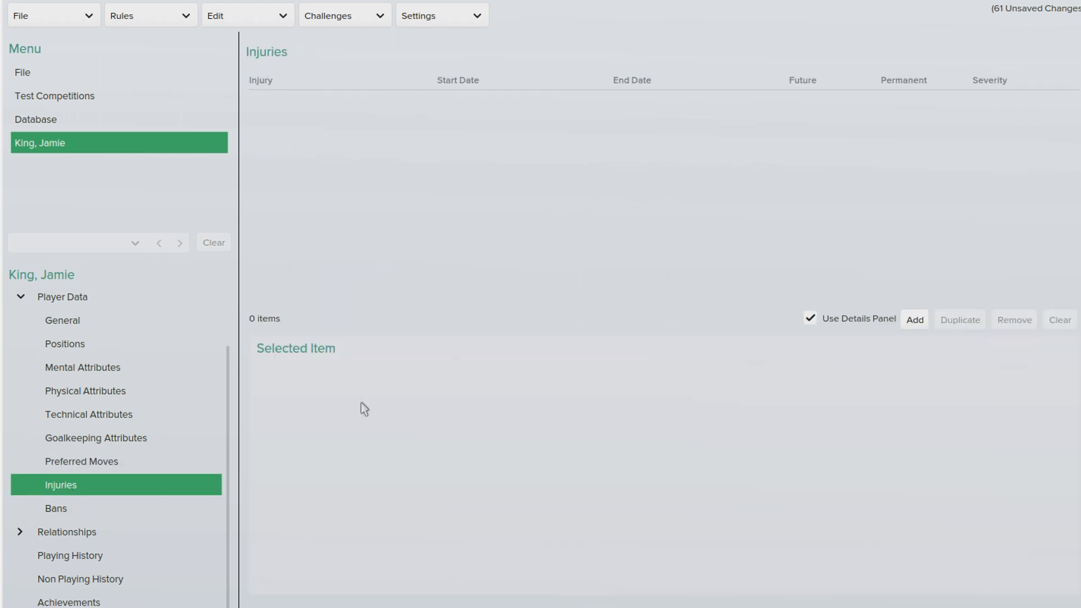
left_click(88, 507)
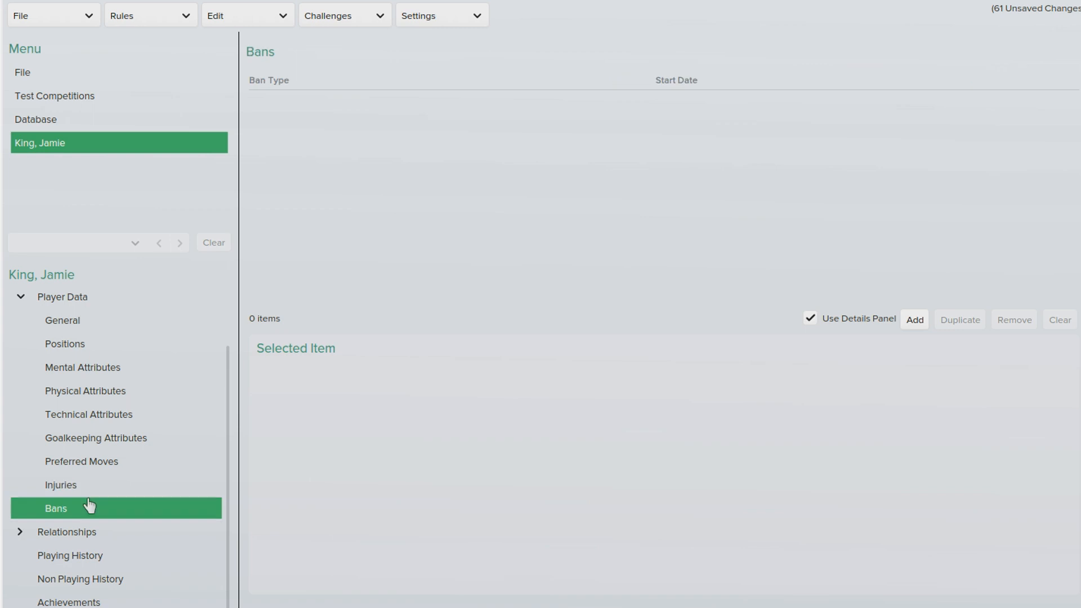
scroll(34, 558, "down", 1)
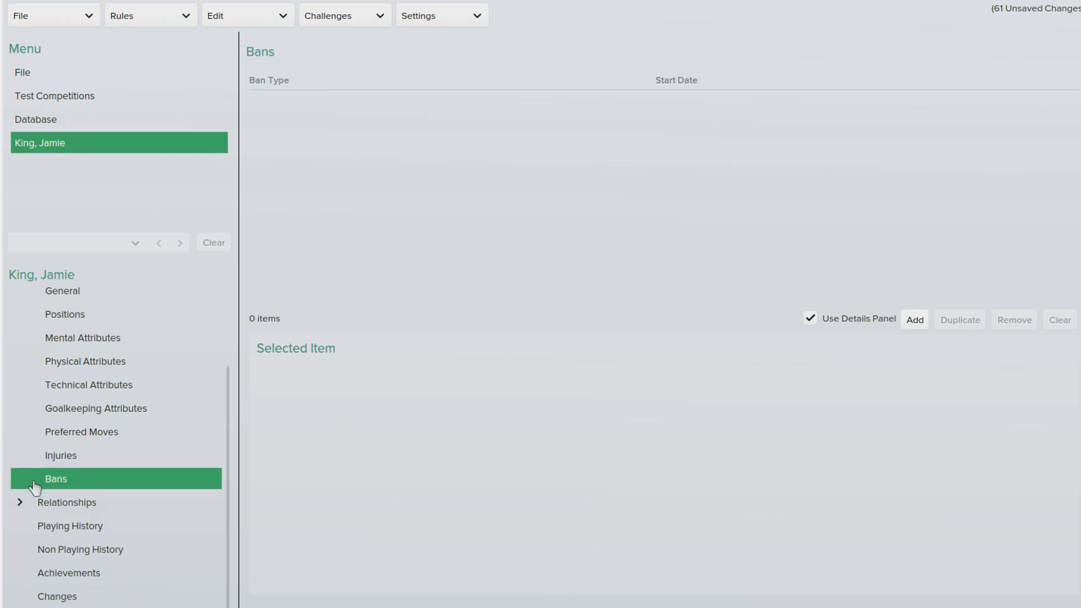
left_click(20, 517)
scroll(120, 491, "down", 4)
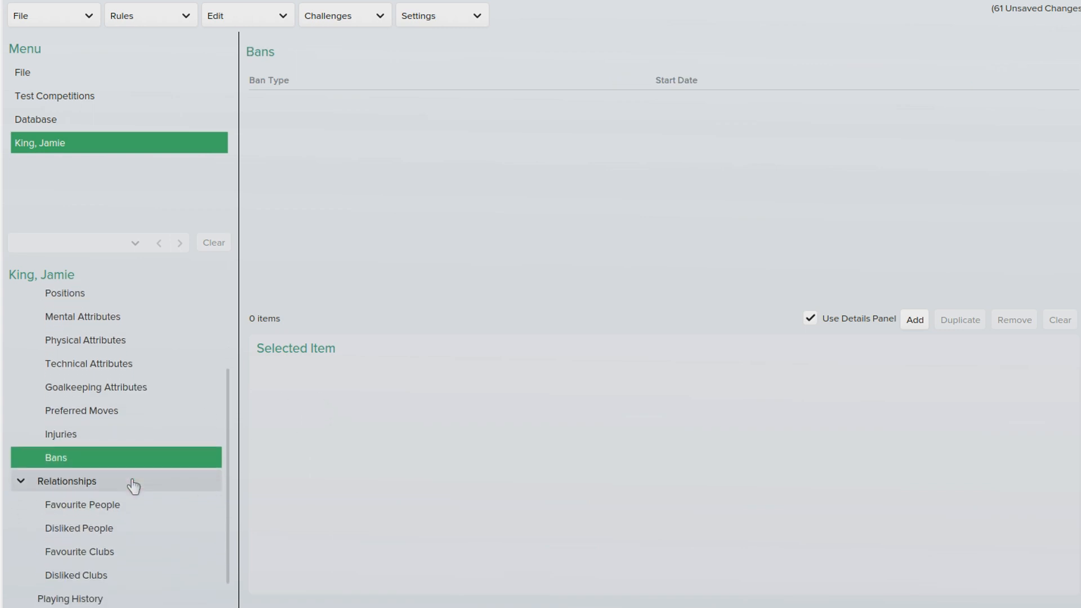
Step: Add a favourite person, found by name search, at level 100
left_click(133, 456)
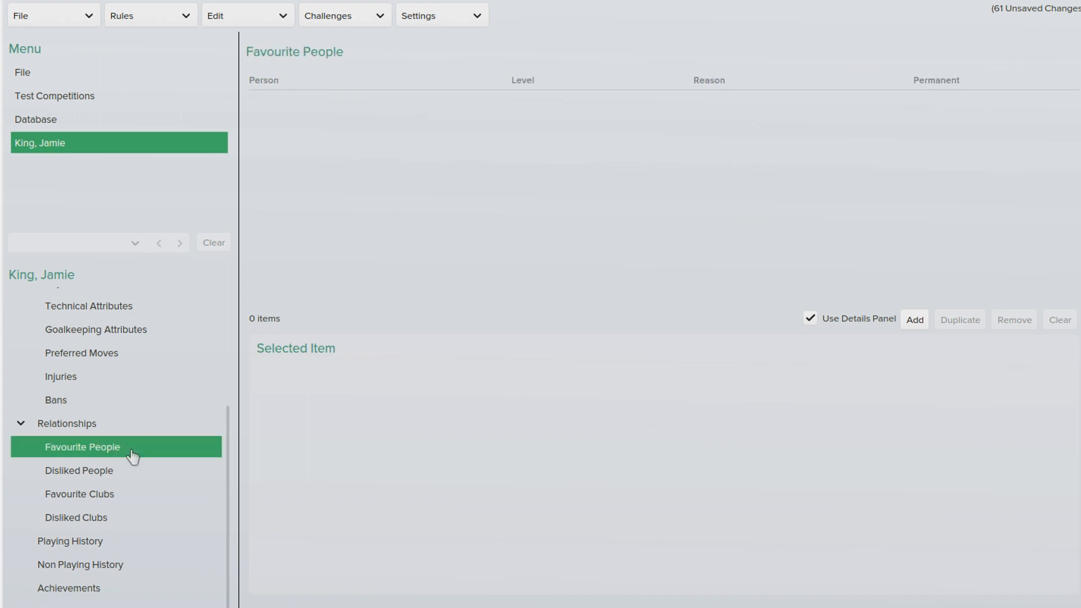
left_click(913, 323)
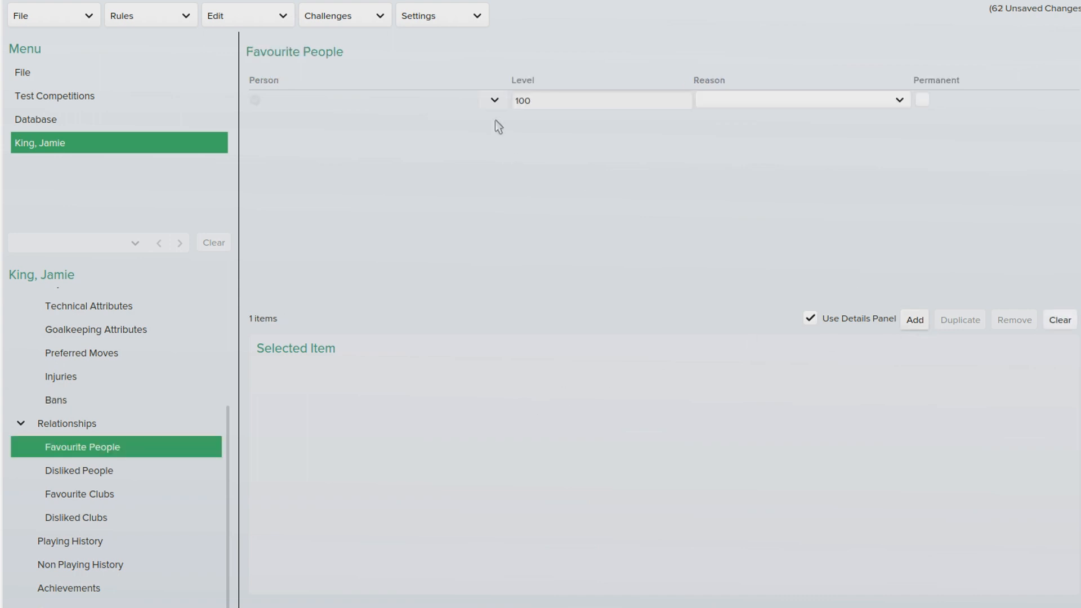
left_click(495, 102)
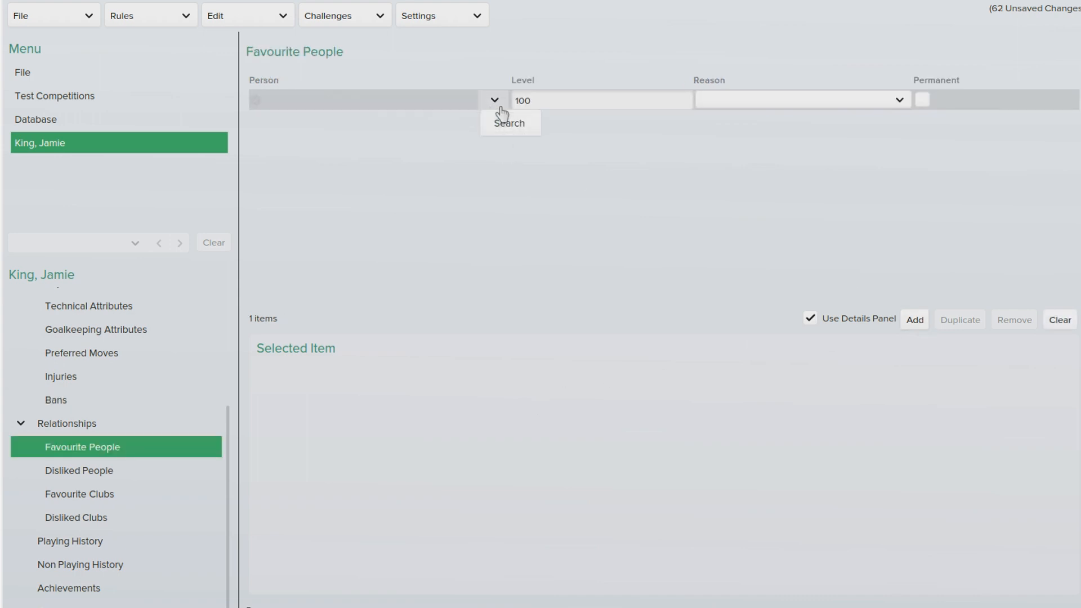
left_click(504, 129)
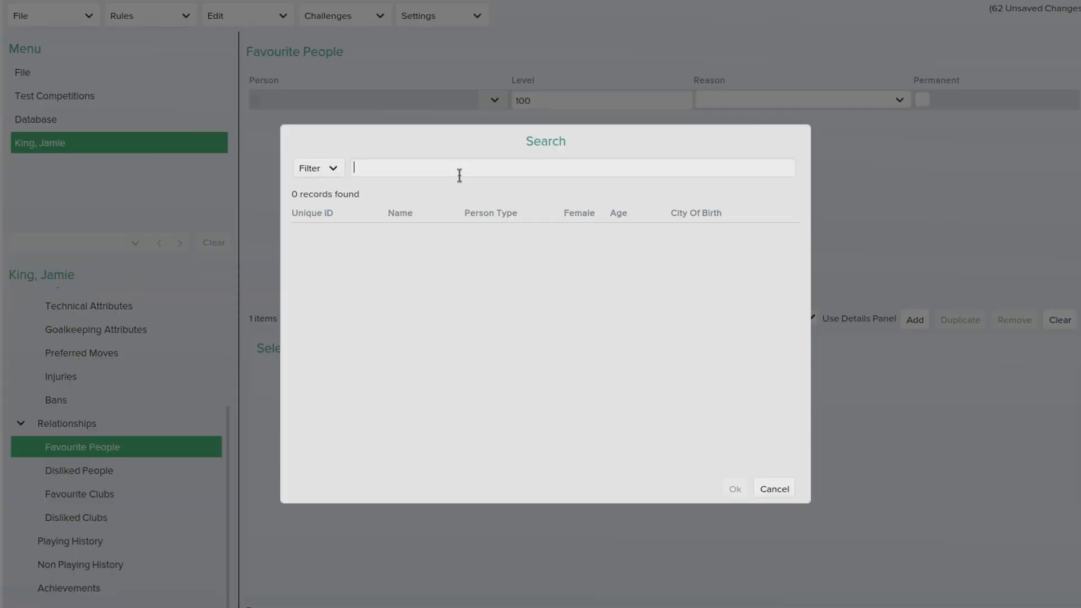
type("jose")
key("Return")
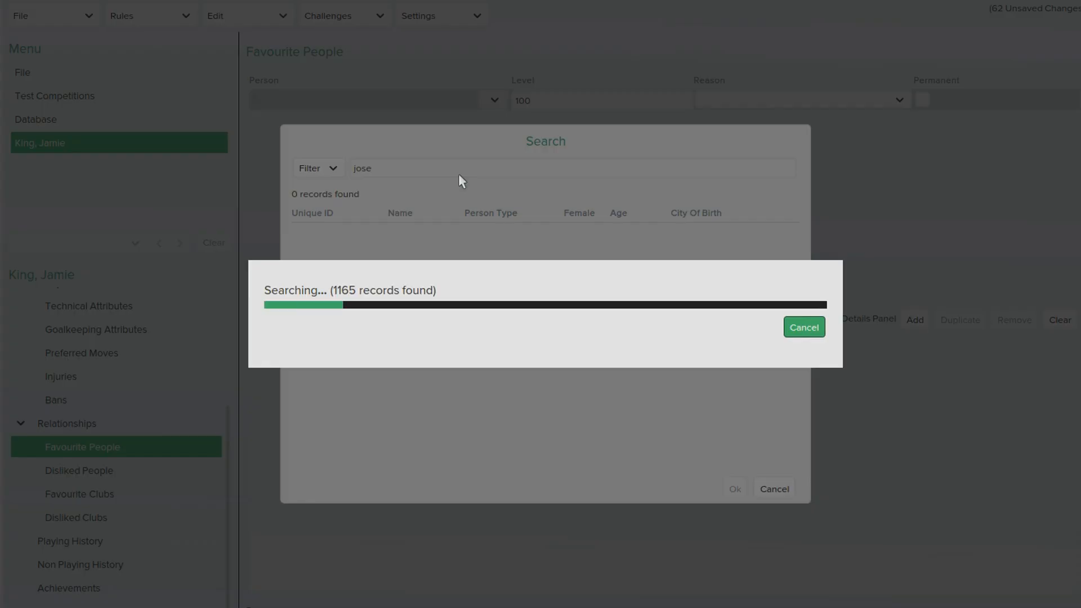
double_click(383, 168)
type("mourinho")
key("Return")
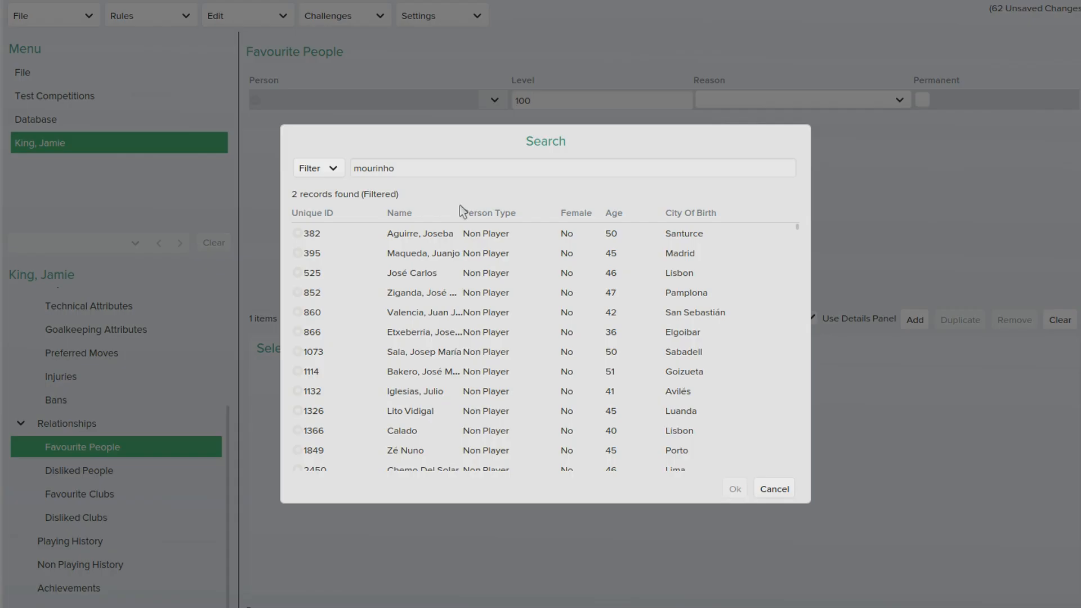
left_click(441, 254)
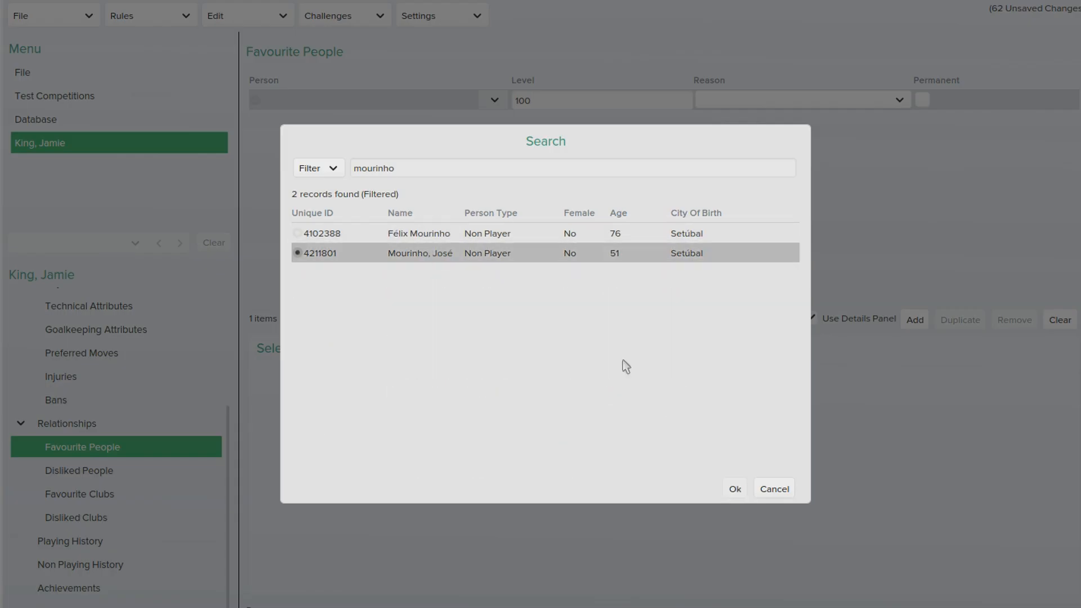
left_click(734, 485)
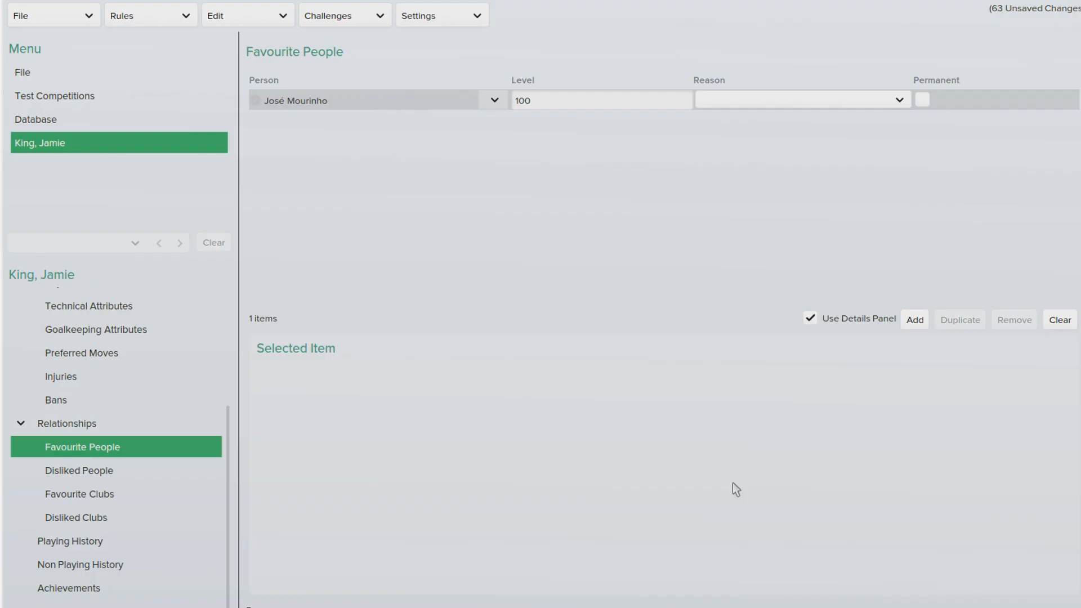
Step: Add a different person, found by name search, as a disliked person at level 100
left_click(152, 471)
left_click(915, 320)
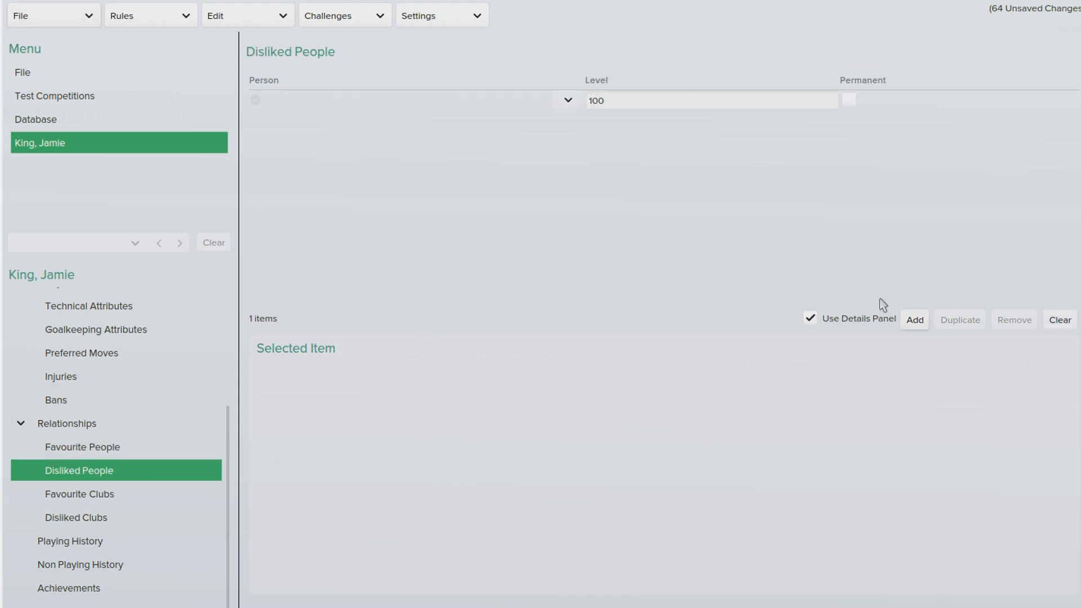
left_click(568, 101)
left_click(602, 129)
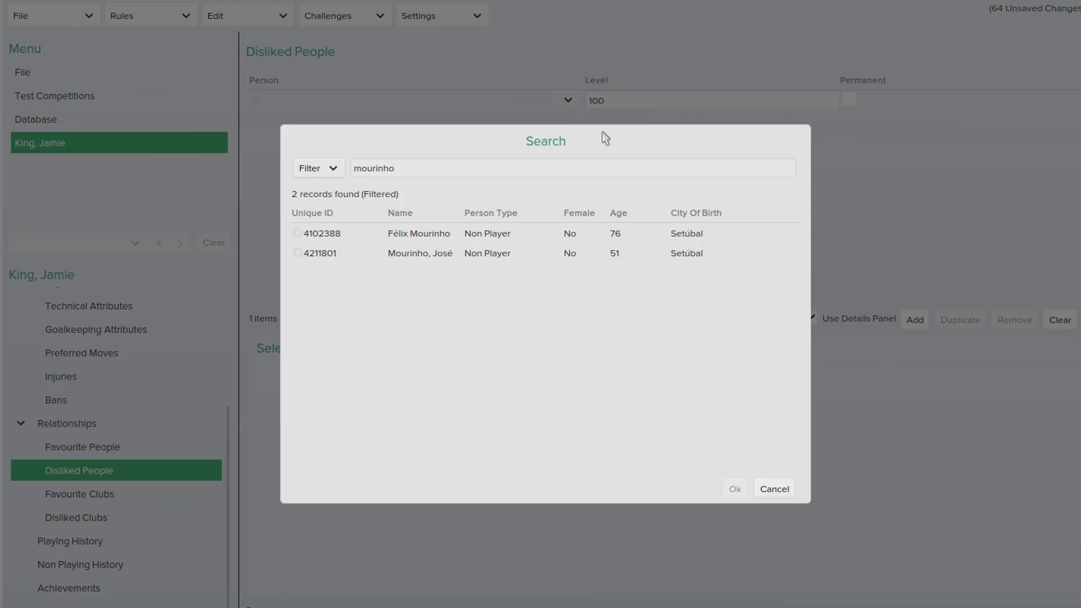
left_click_drag(444, 169, 225, 174)
type("pardew")
key("Return")
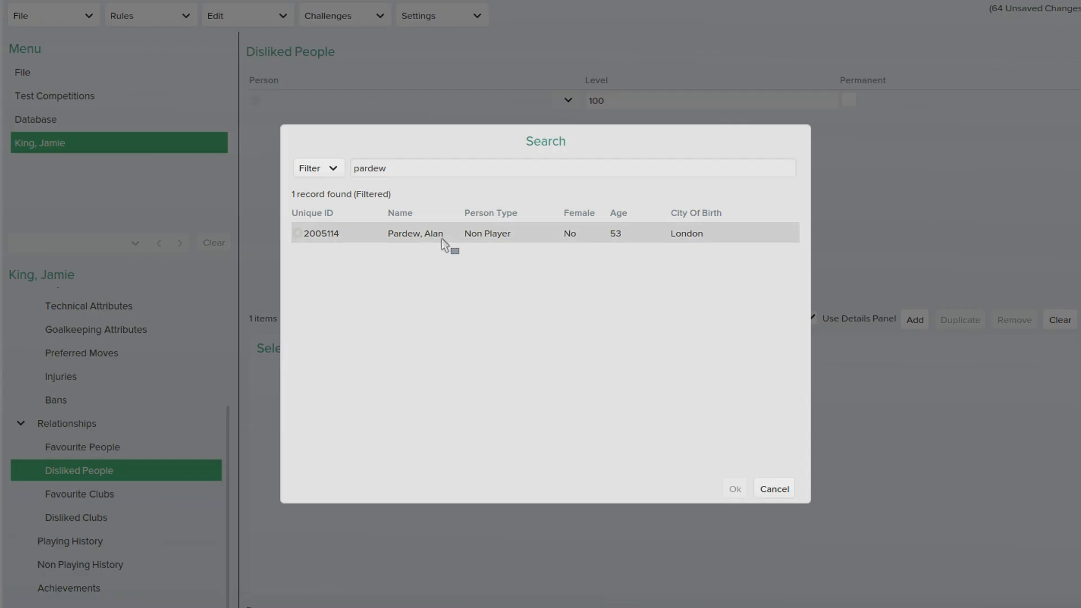
left_click(454, 238)
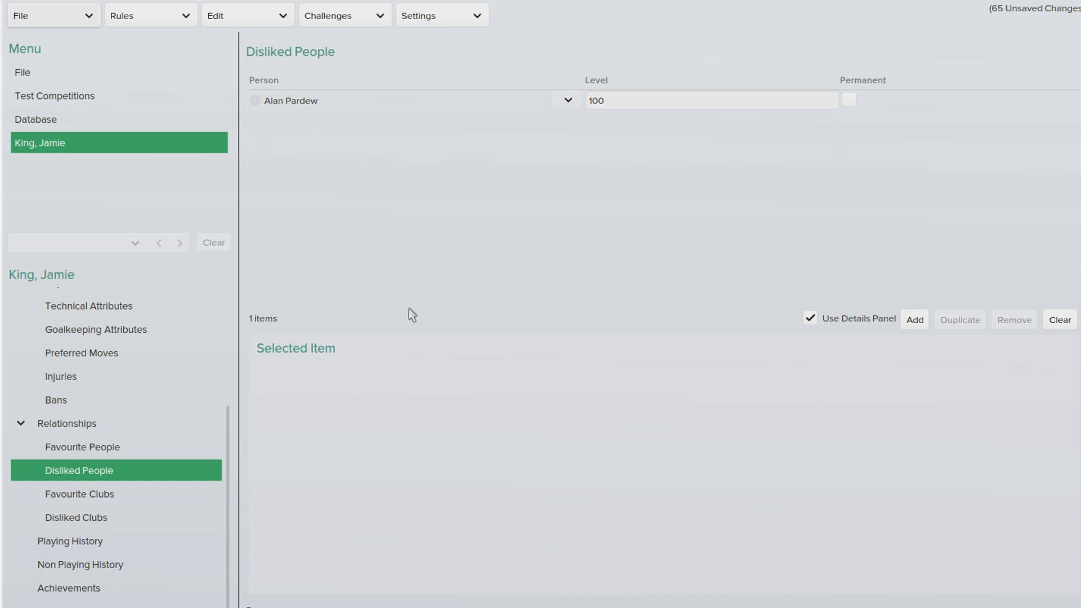
Step: Add the English club Chelsea as the player's favourite club
left_click(112, 495)
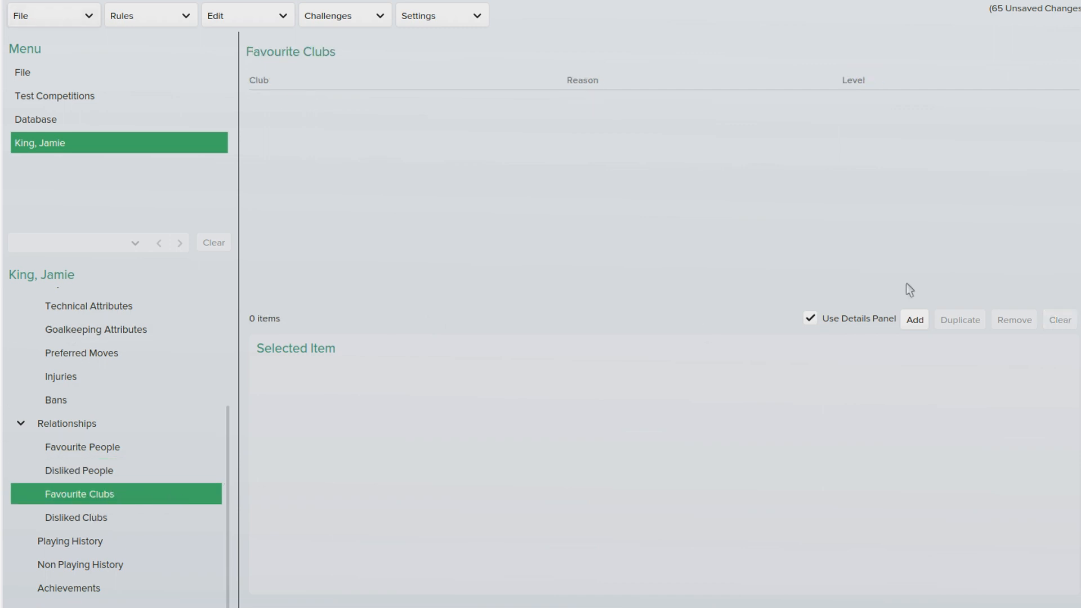
left_click(911, 324)
left_click(551, 101)
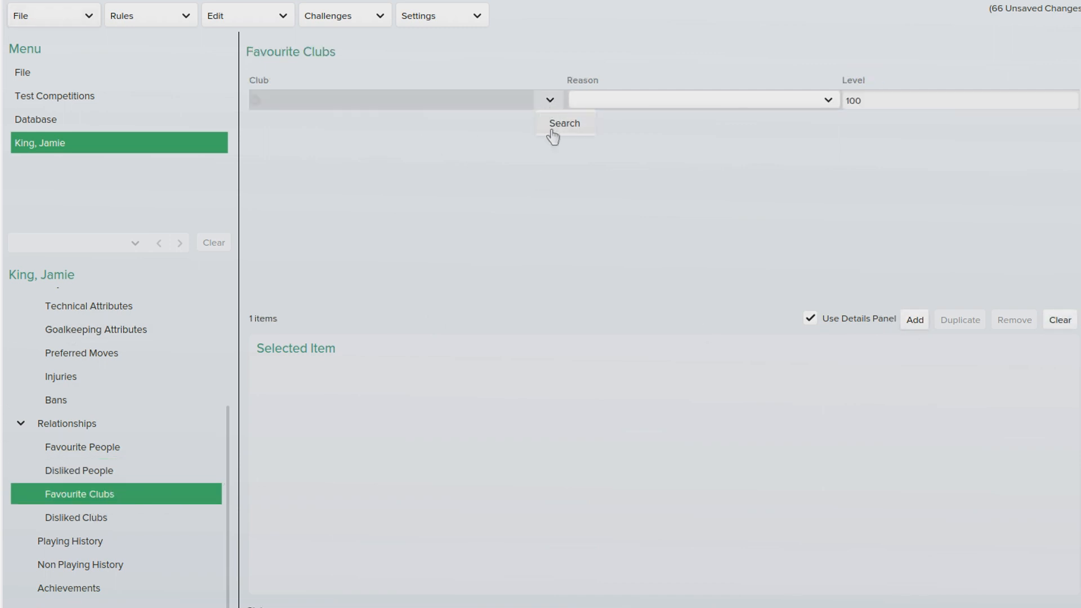
left_click(560, 123)
type("chelsea")
key("Return")
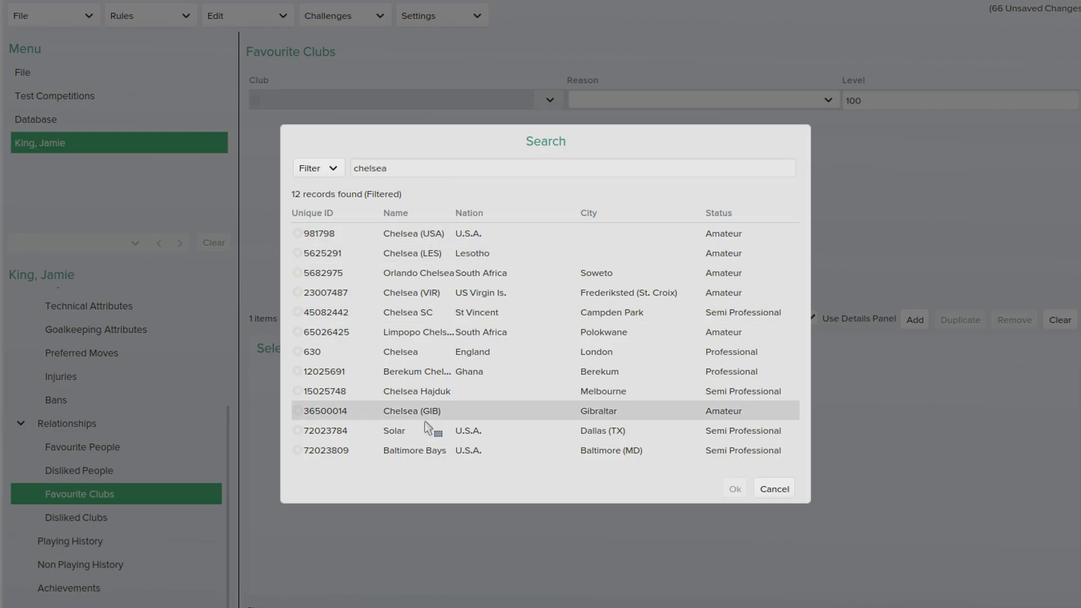
left_click(408, 352)
left_click(735, 488)
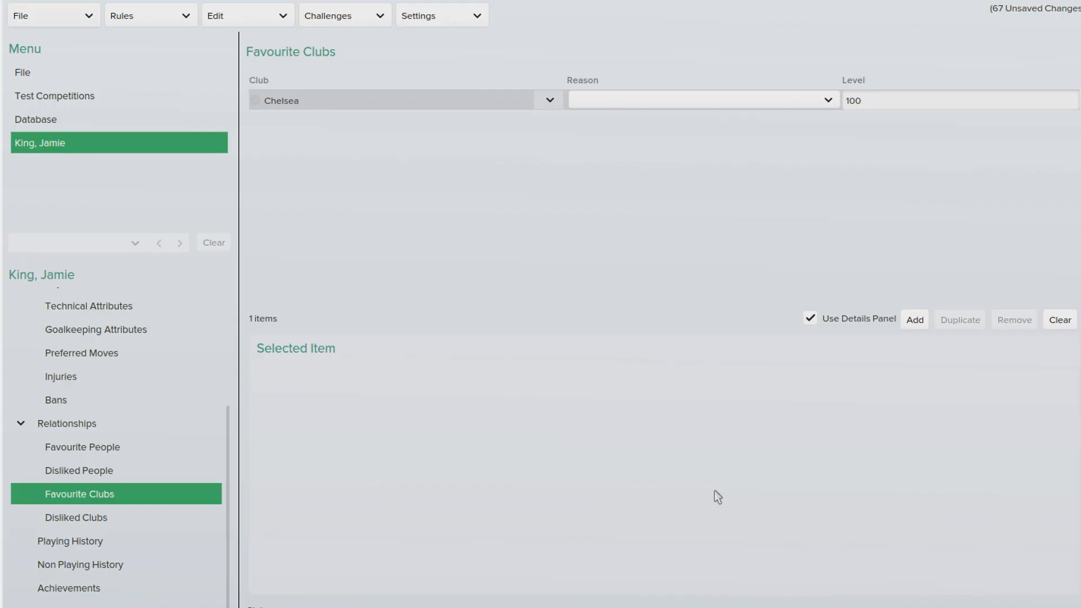
Step: Add Man Utd as the disliked club and create a blank playing-history entry
left_click(126, 527)
left_click(915, 320)
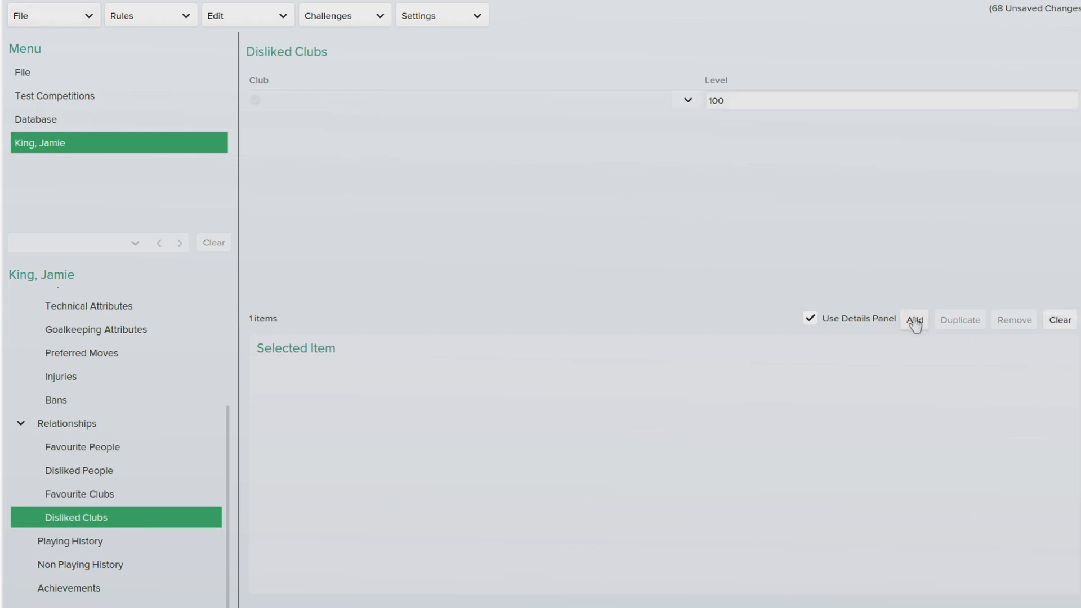
left_click(682, 103)
left_click(710, 124)
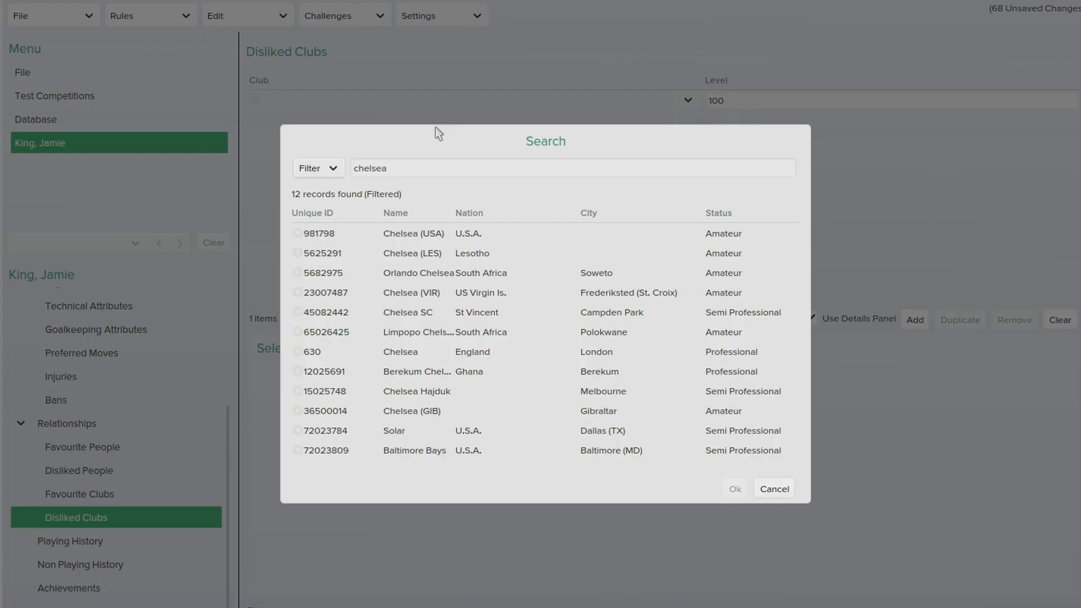
key("ctrl+a")
type("manchester united")
key("Return")
left_click(437, 237)
left_click(735, 488)
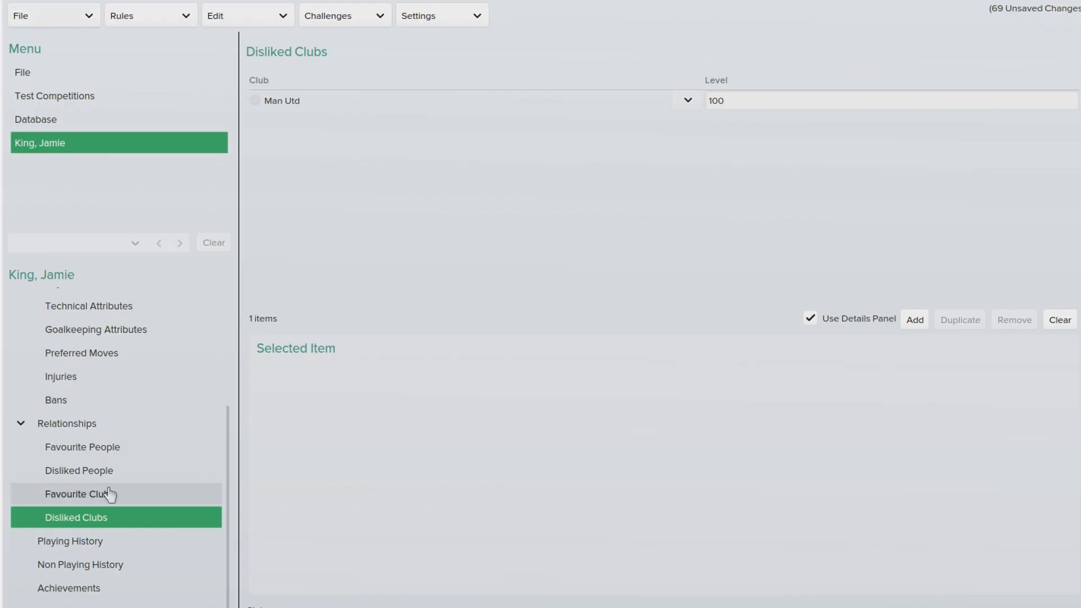
left_click(85, 541)
left_click(915, 319)
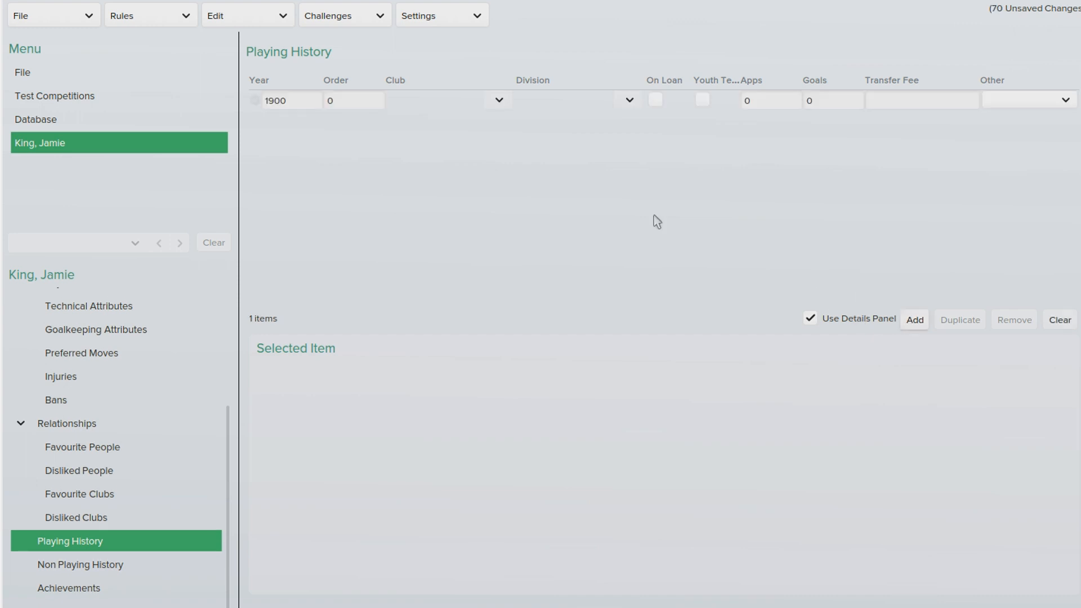
Step: Clear the blank playing-history entry
left_click(1059, 319)
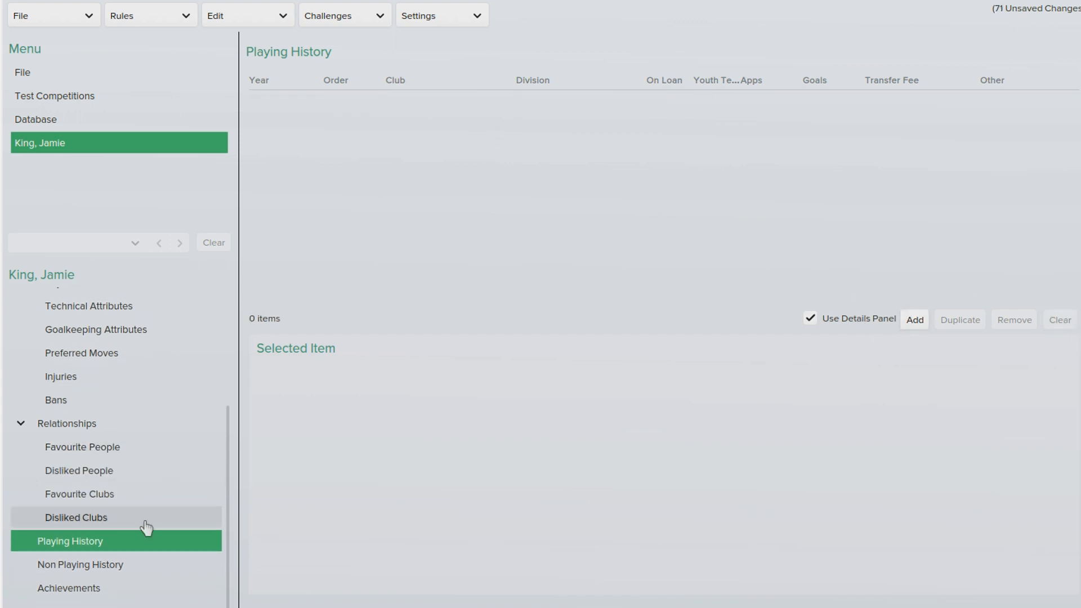
left_click(122, 565)
scroll(107, 585, "down", 1)
scroll(113, 560, "up", 3)
scroll(145, 315, "up", 4)
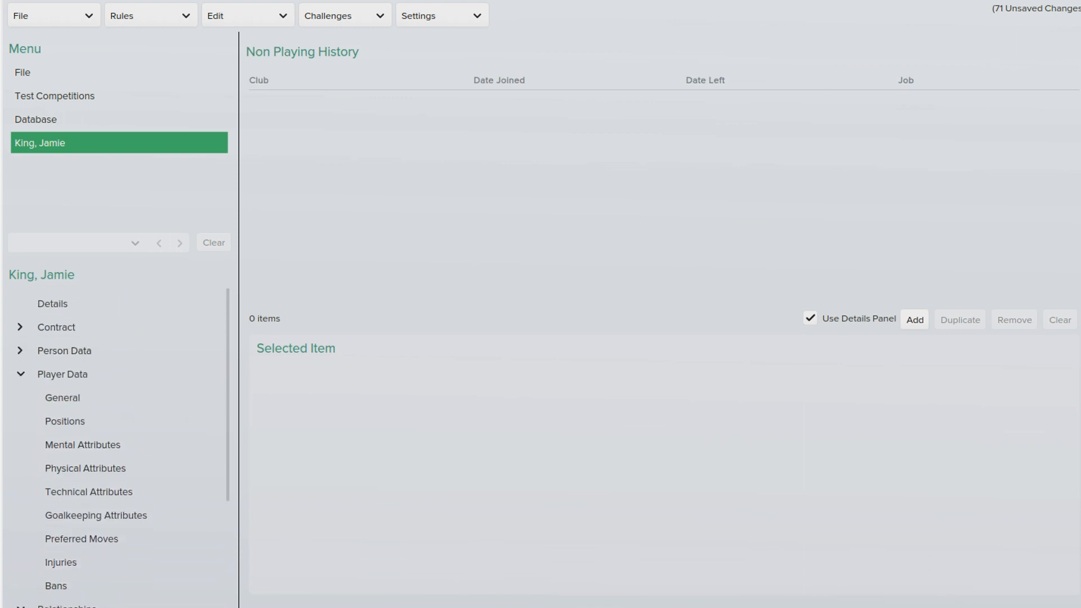
Step: Save the editor data as a new file titled 'TEST JAMIE KING'
left_click(48, 18)
left_click(74, 148)
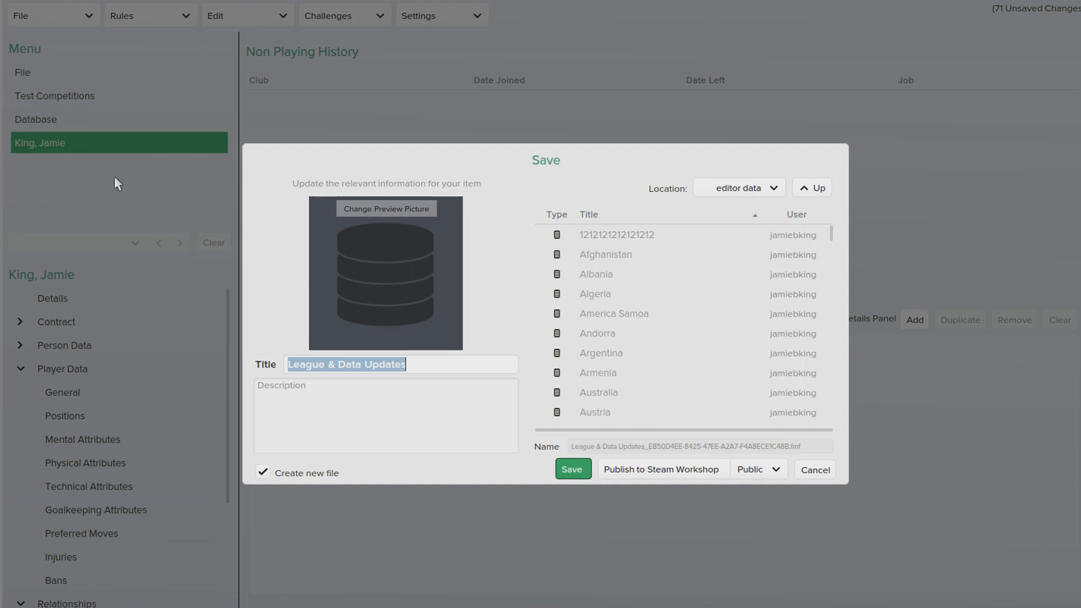
type("TEST ")
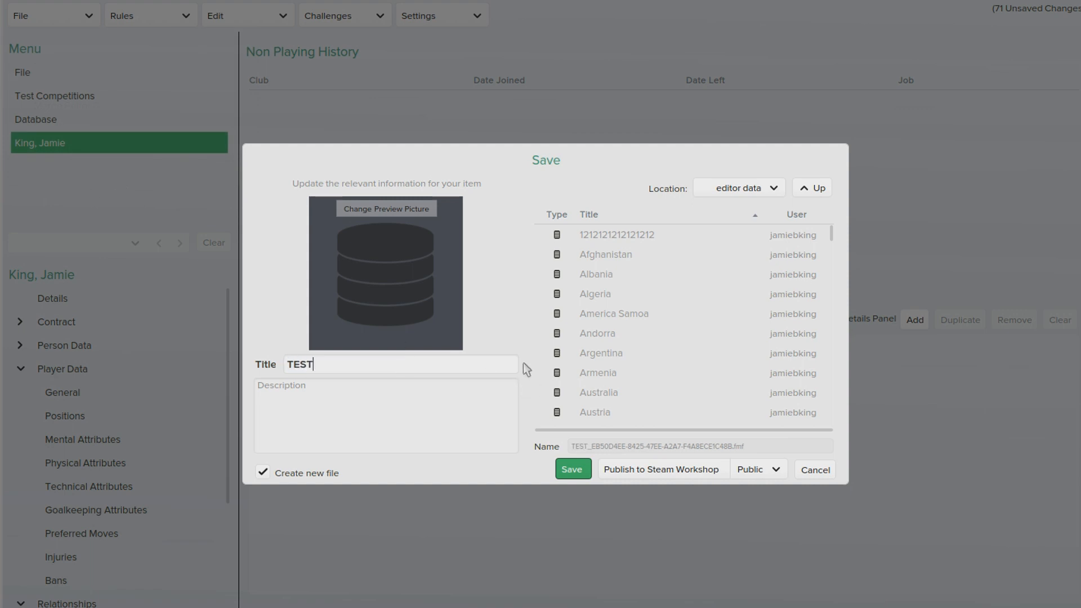
type("JAMIE KING")
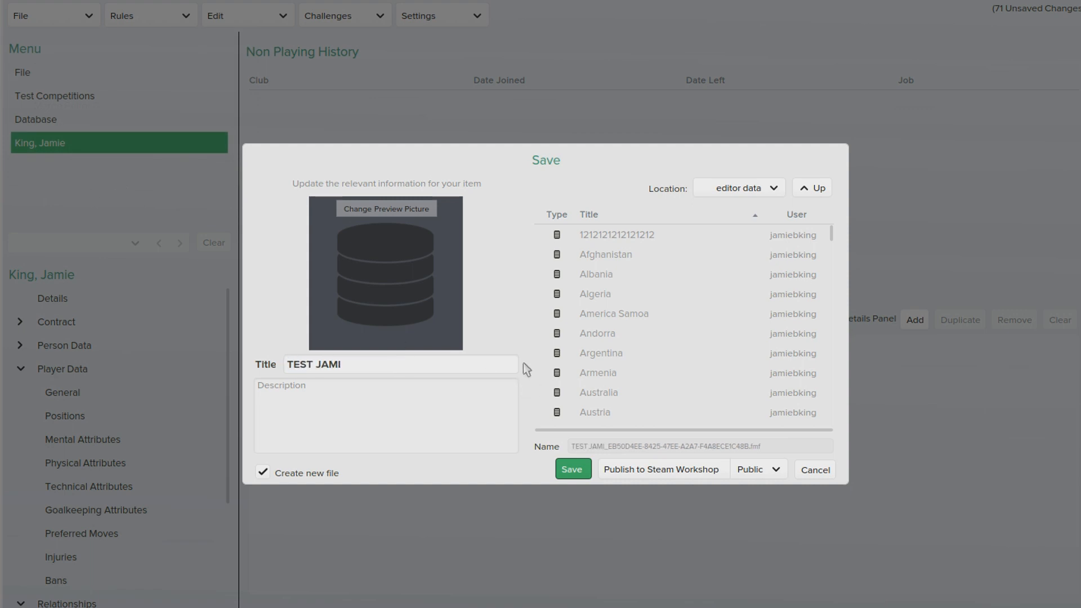
left_click(574, 472)
left_click(642, 338)
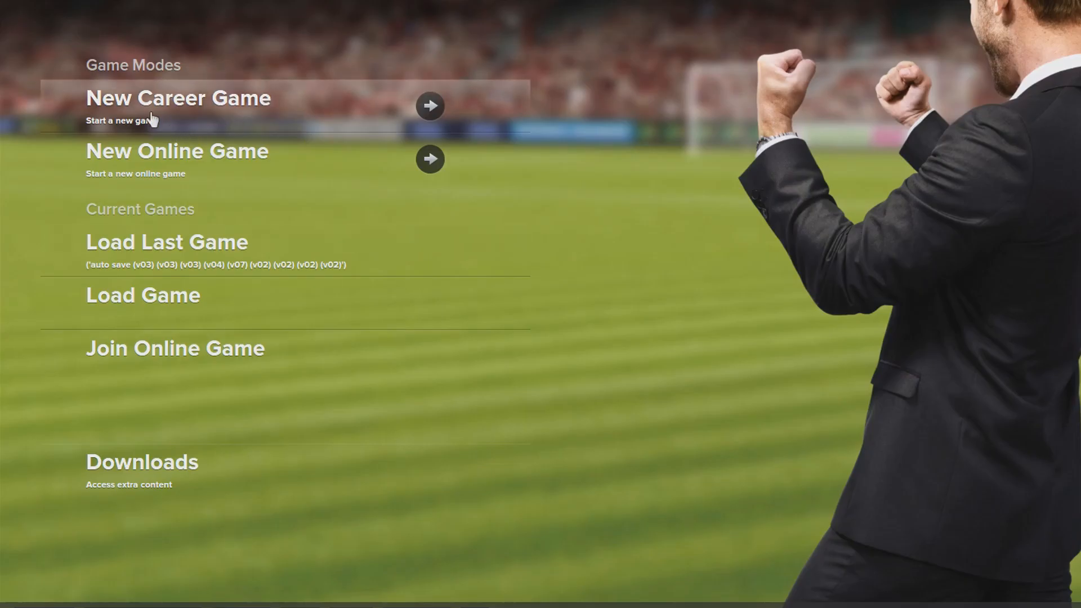
Step: Start a new Football Manager career game using the default database
left_click(147, 116)
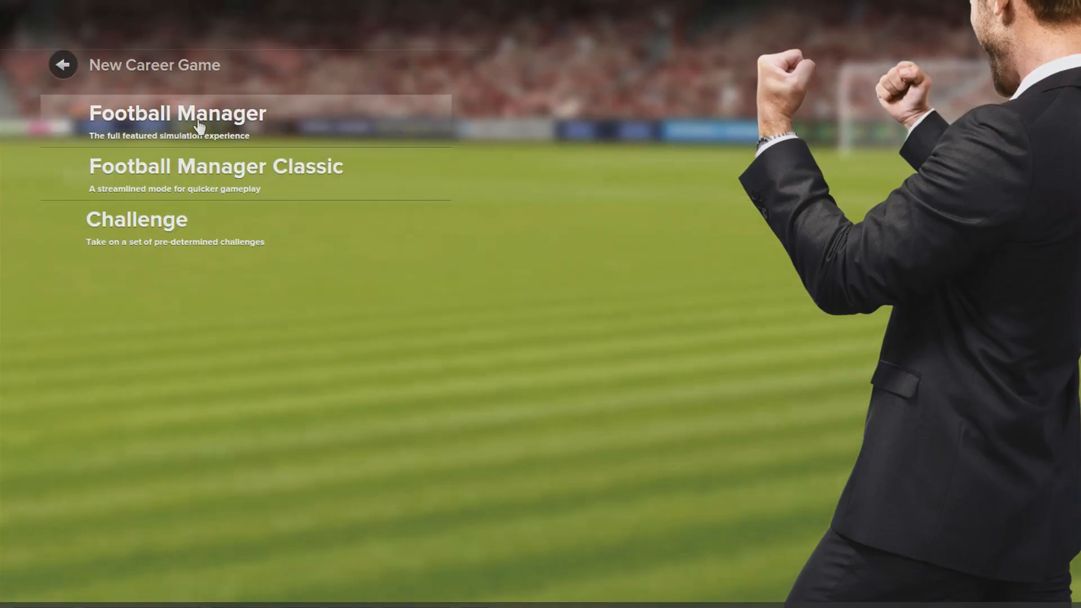
left_click(200, 125)
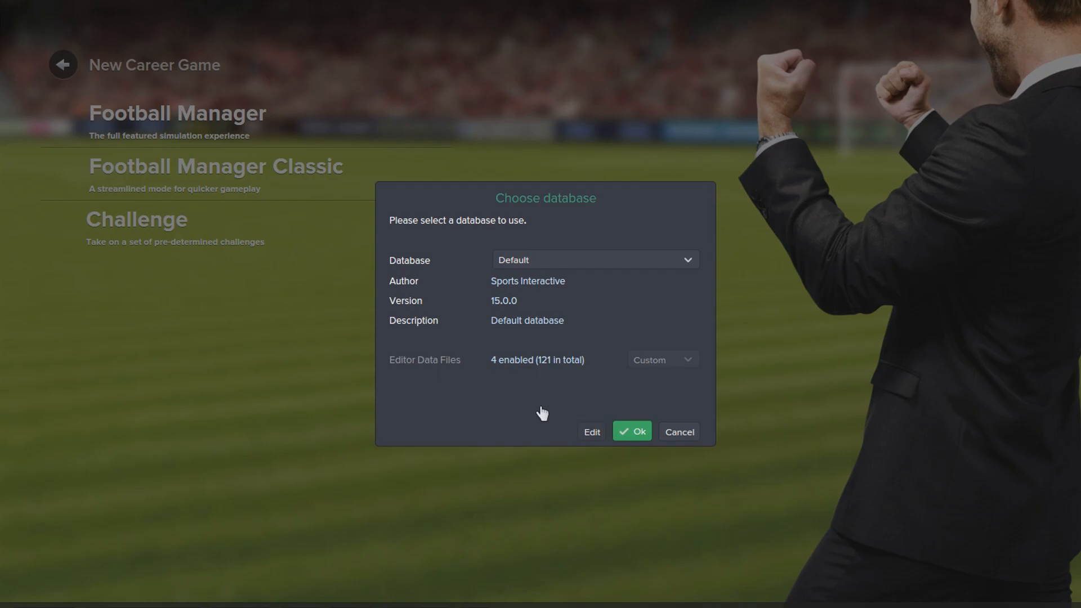
left_click(535, 362)
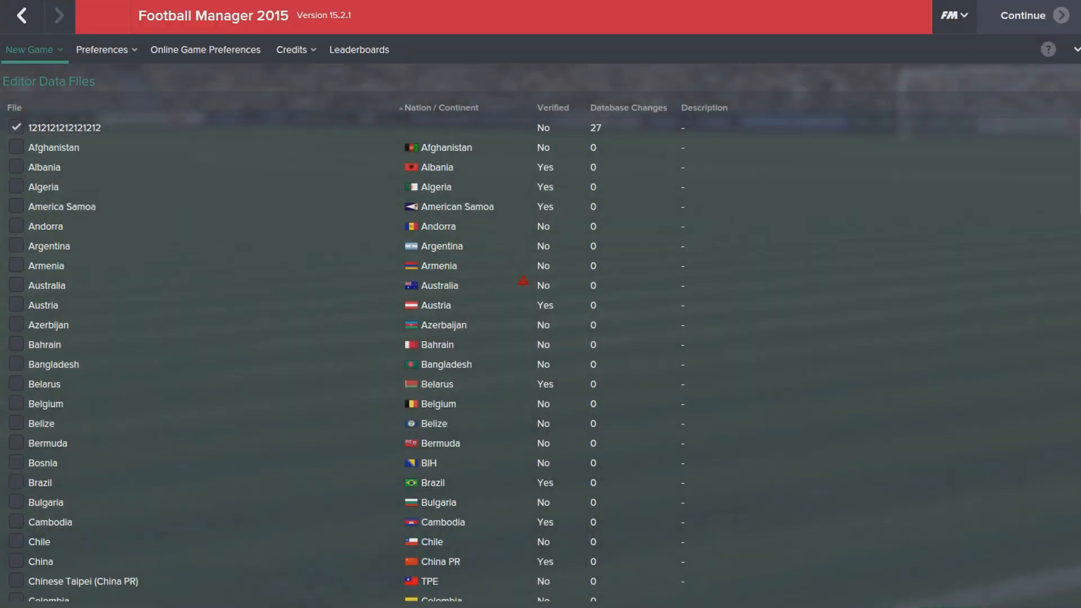
Step: Use only the new TEST data file and keep England as the sole playable nation
left_click(1043, 601)
scroll(1079, 160, "down", 20)
left_click(17, 277)
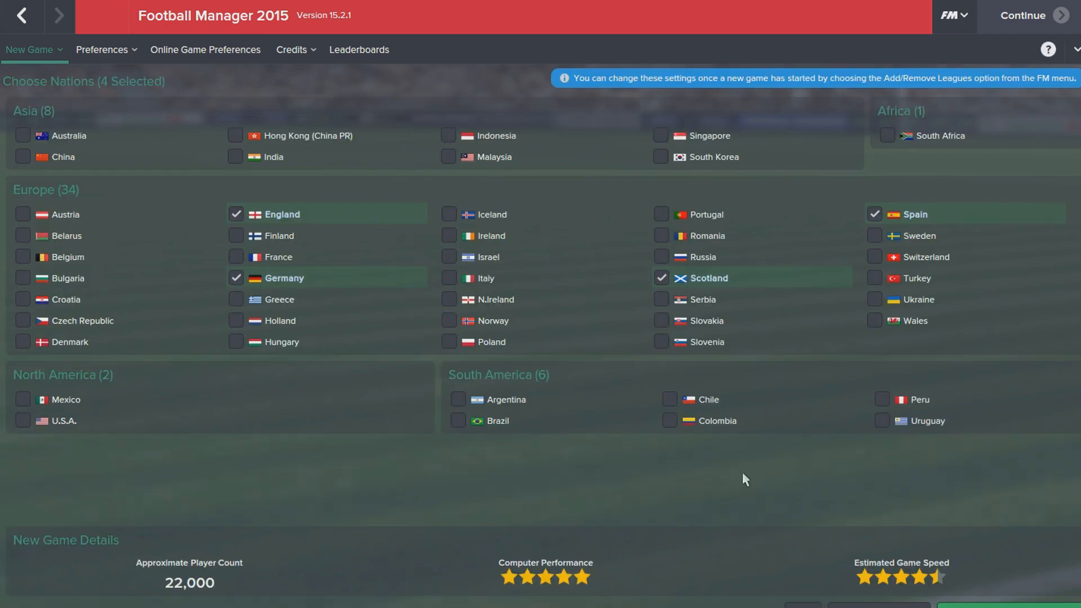
left_click(813, 605)
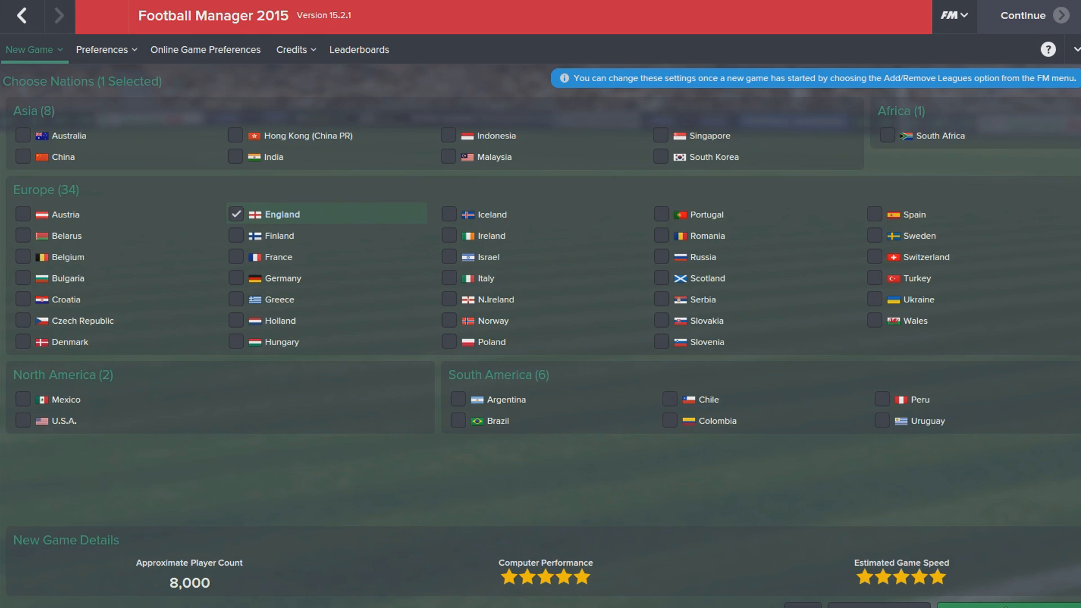
left_click(1005, 606)
Step: Set England's lowest active league to Premier Division, keep database size Small, and start the game
left_click(459, 164)
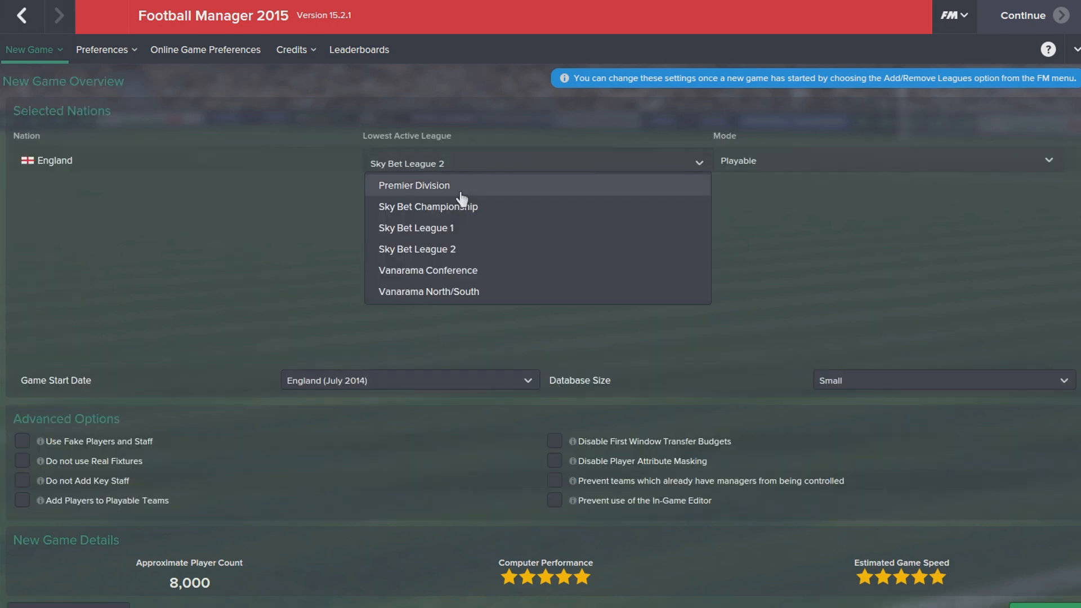
left_click(460, 191)
left_click(845, 386)
left_click(850, 400)
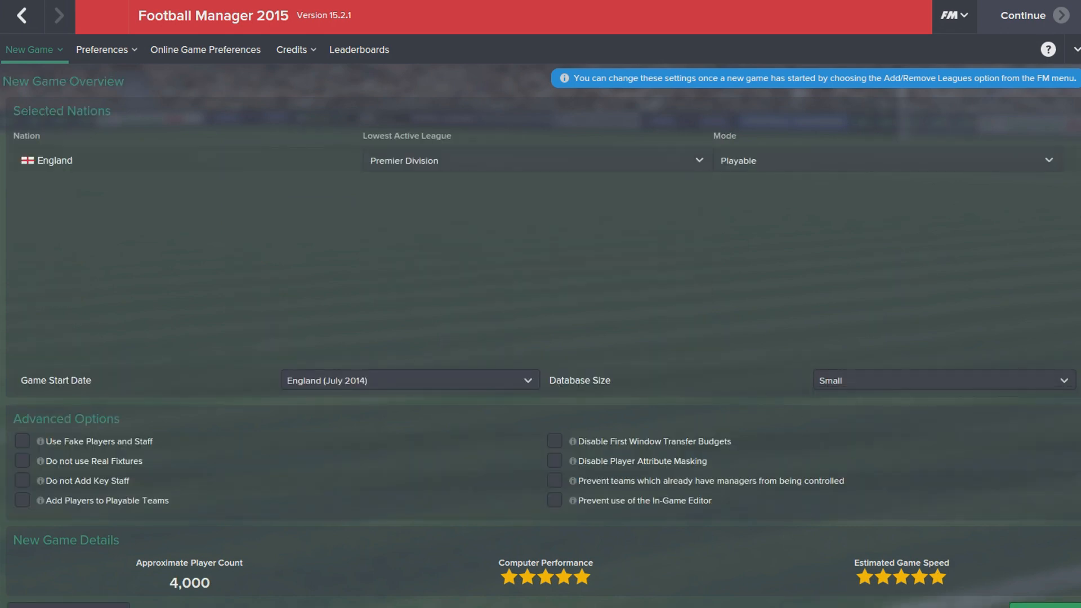
left_click(1044, 606)
left_click(572, 349)
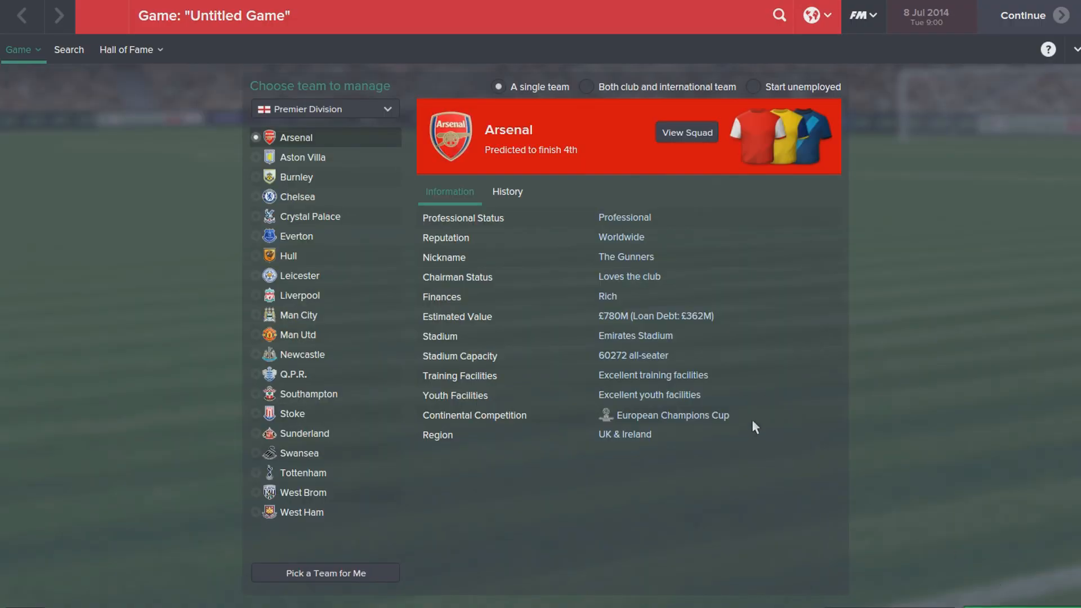
Step: Choose Chelsea as the team to manage
left_click(282, 198)
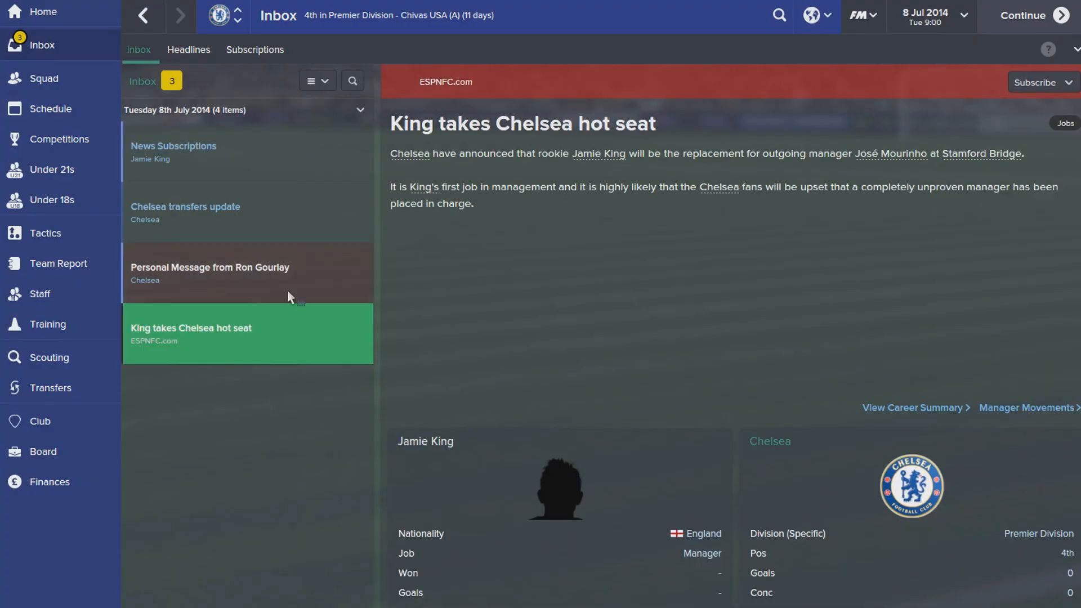
Step: Skip the welcome meetings and open the new striker's profile from the Chelsea squad list
left_click(322, 275)
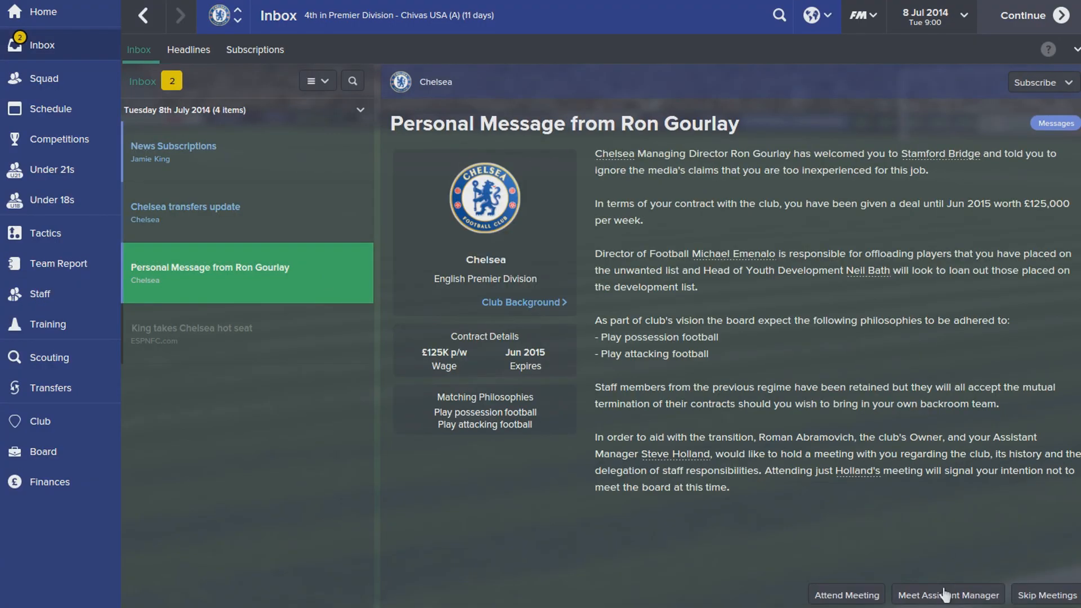
left_click(1035, 595)
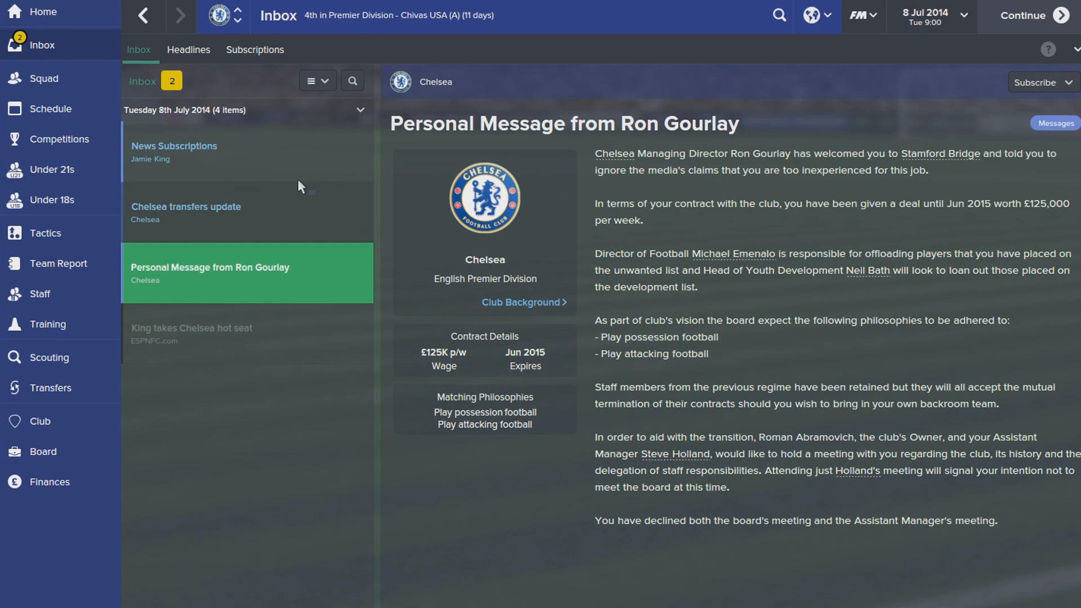
left_click(299, 186)
left_click(166, 141)
left_click(72, 84)
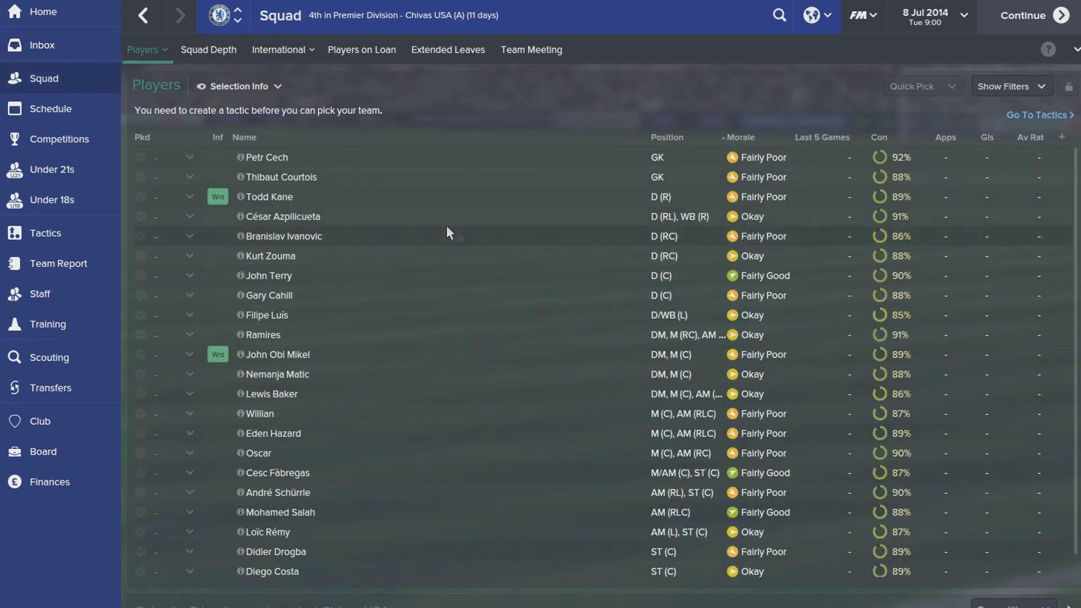
scroll(407, 366, "down", 1)
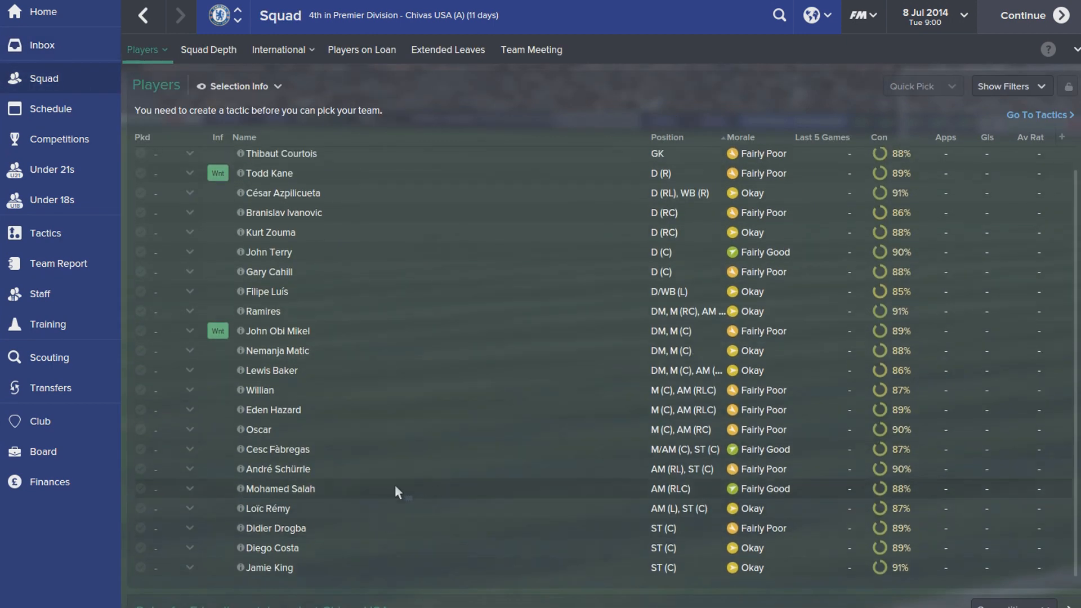
left_click(267, 567)
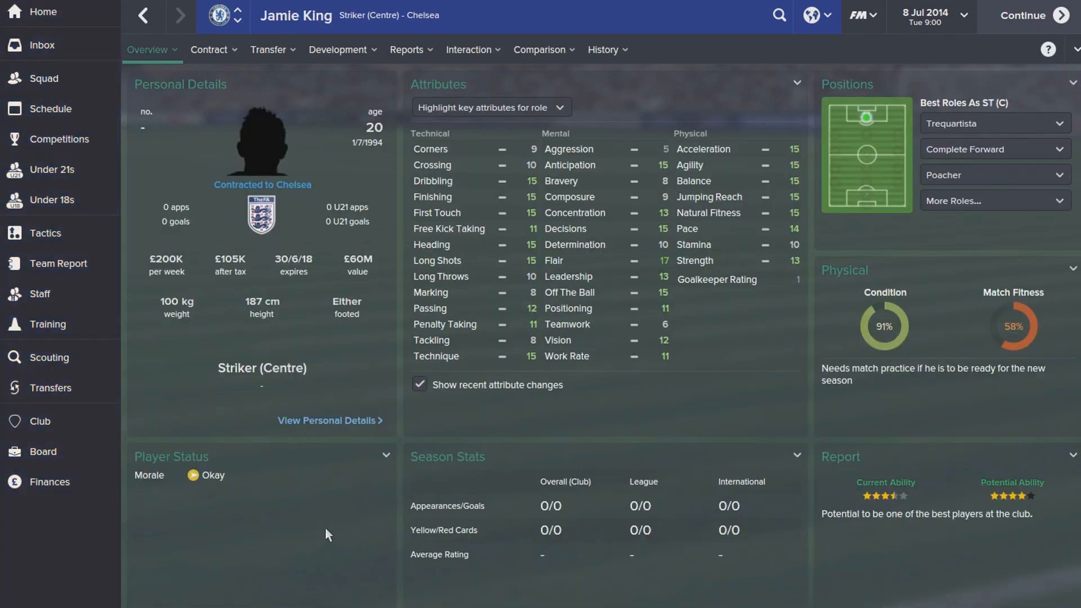